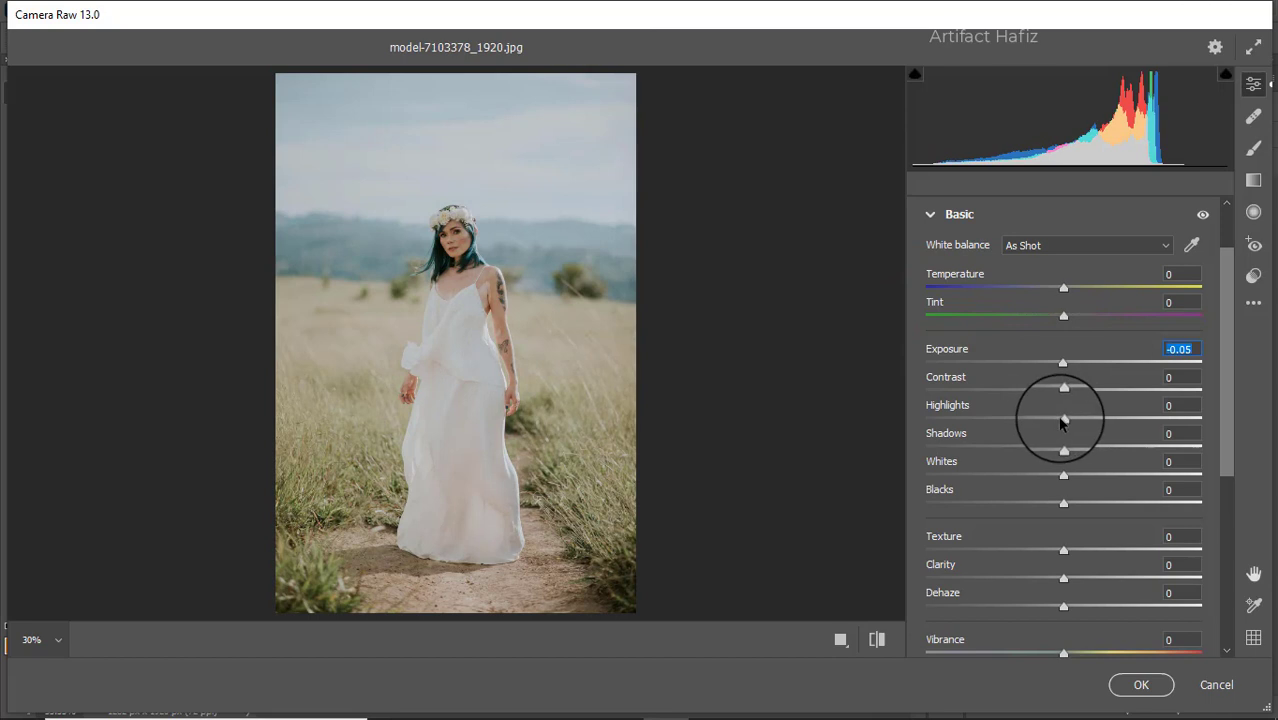
Step: Set Highlights to -22, Shadows to +9, Whites to +37, Blacks to -7, Contrast to -4, Temperature to -3 and Tint to +2
{"action": "left_click_drag", "start_coordinate": [1062, 423], "coordinate": [1035, 424]}
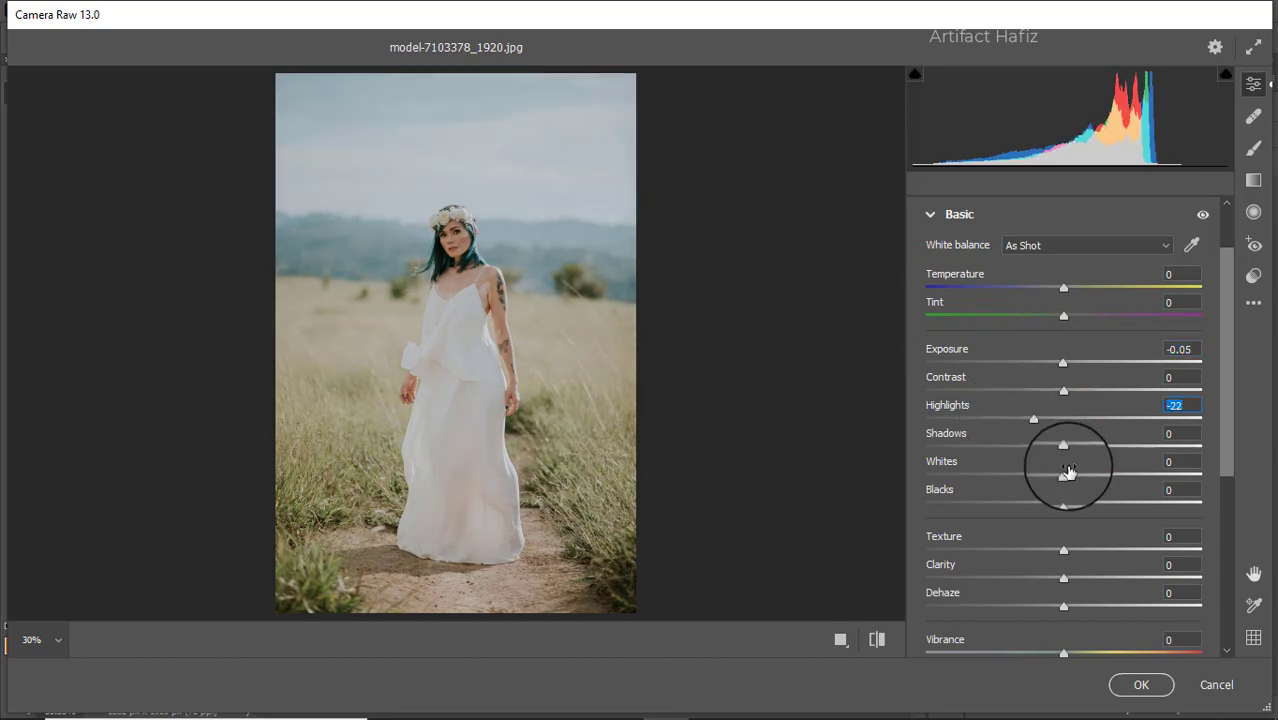
{"action": "left_click_drag", "start_coordinate": [1097, 480], "coordinate": [1075, 446]}
{"action": "mouse_move", "coordinate": [1064, 506]}
{"action": "left_mouse_down"}
{"action": "mouse_move", "coordinate": [1013, 505]}
{"action": "mouse_move", "coordinate": [1055, 506]}
{"action": "left_mouse_up"}
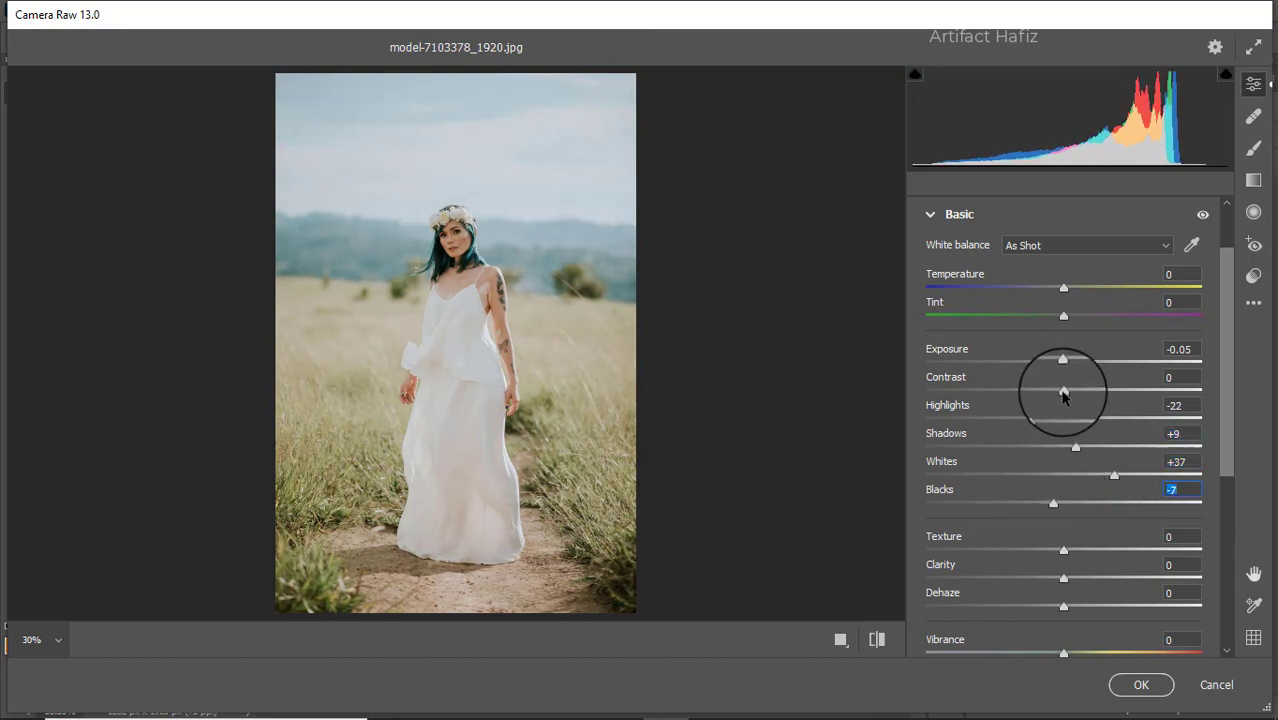
{"action": "left_click_drag", "start_coordinate": [1063, 389], "coordinate": [1060, 368]}
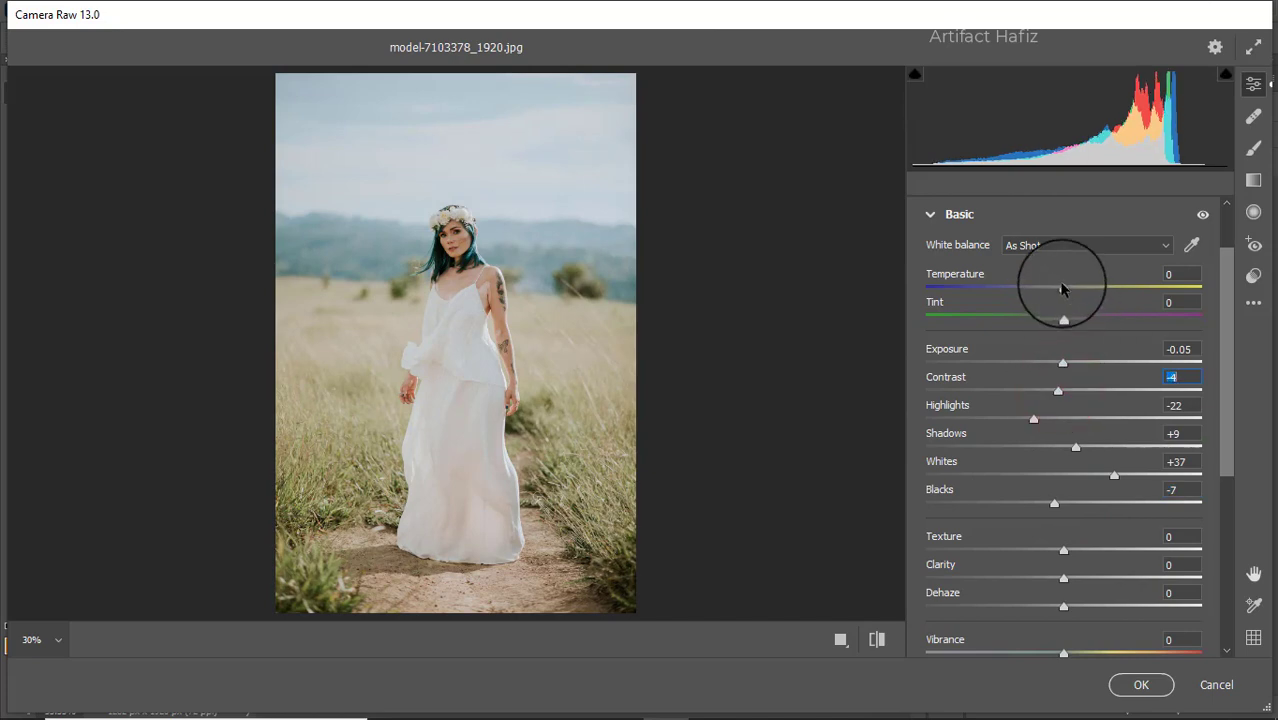
{"action": "left_click_drag", "start_coordinate": [1063, 288], "coordinate": [1063, 324]}
Step: Set Texture to +10, Clarity to +3, Dehaze to +24, Vibrance to +10 and Saturation to -5 in the basic adjustments
{"action": "scroll", "coordinate": [1050, 415], "scroll_direction": "down", "scroll_amount": 1}
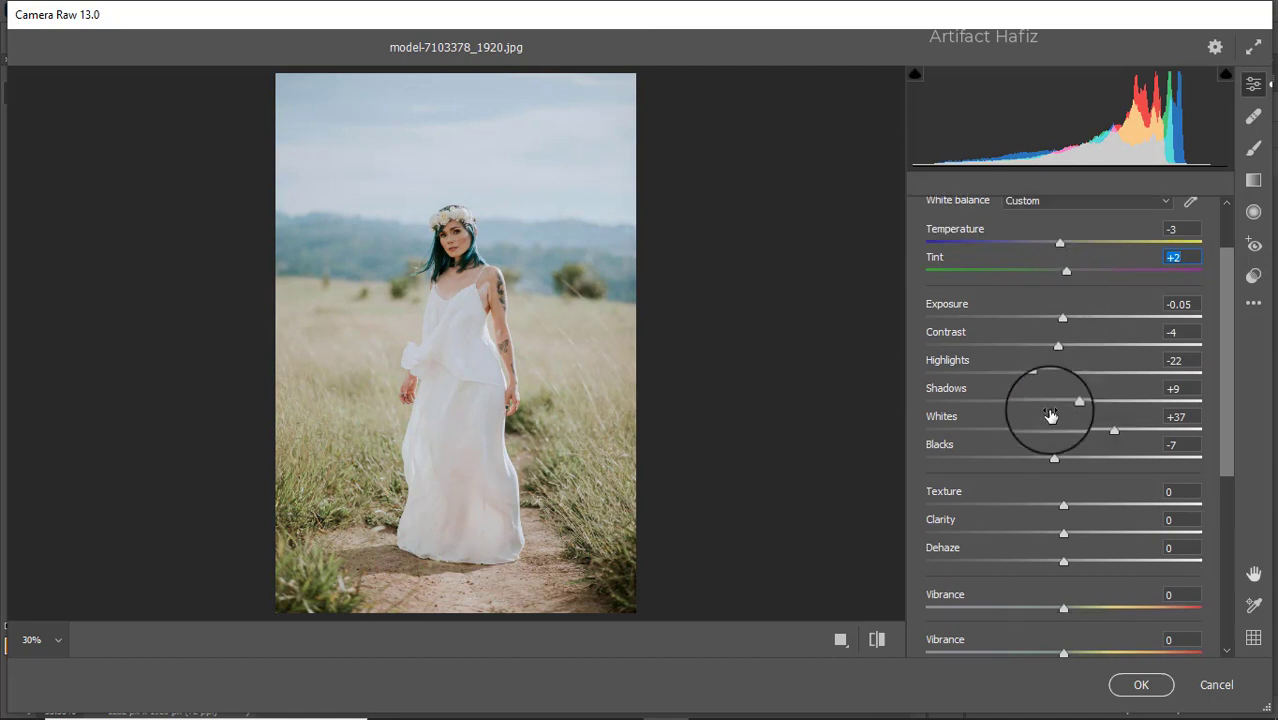
{"action": "scroll", "coordinate": [1050, 415], "scroll_direction": "down", "scroll_amount": 1}
{"action": "mouse_move", "coordinate": [1063, 458]}
{"action": "left_mouse_down"}
{"action": "mouse_move", "coordinate": [1003, 458]}
{"action": "mouse_move", "coordinate": [1070, 462]}
{"action": "mouse_move", "coordinate": [1070, 486]}
{"action": "mouse_move", "coordinate": [1077, 466]}
{"action": "left_mouse_up"}
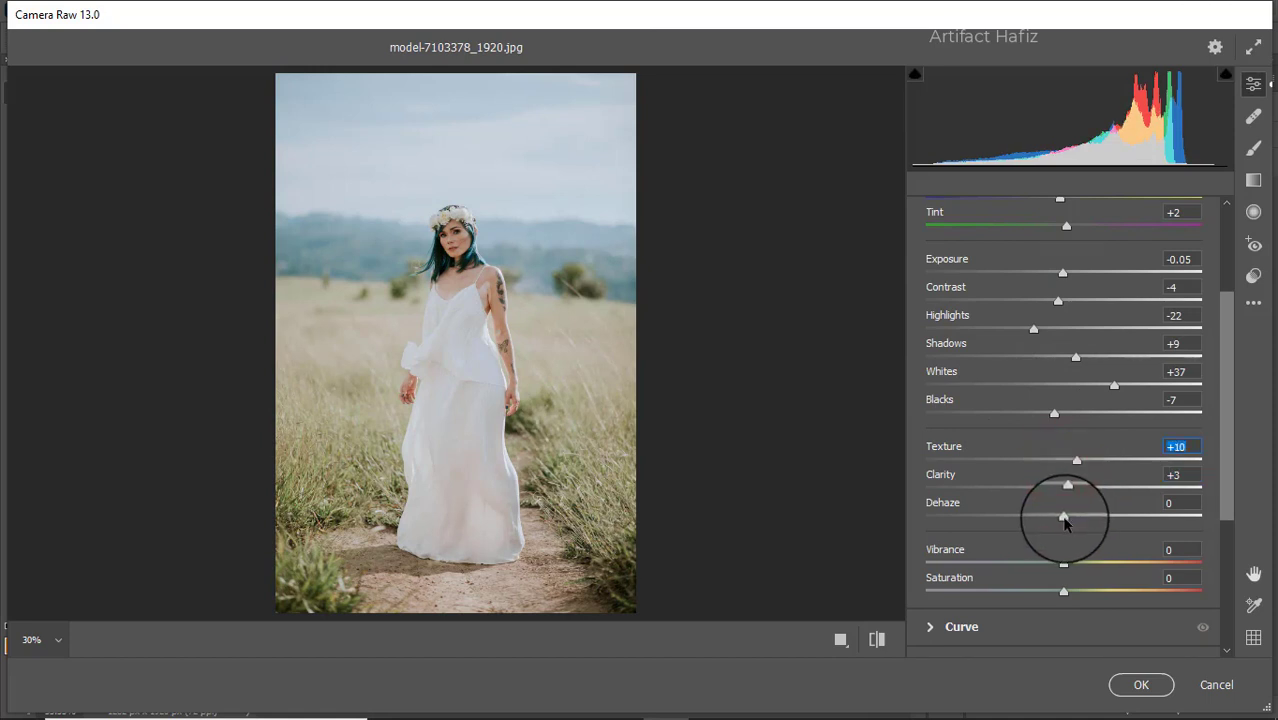
{"action": "left_click_drag", "start_coordinate": [1063, 517], "coordinate": [1097, 522]}
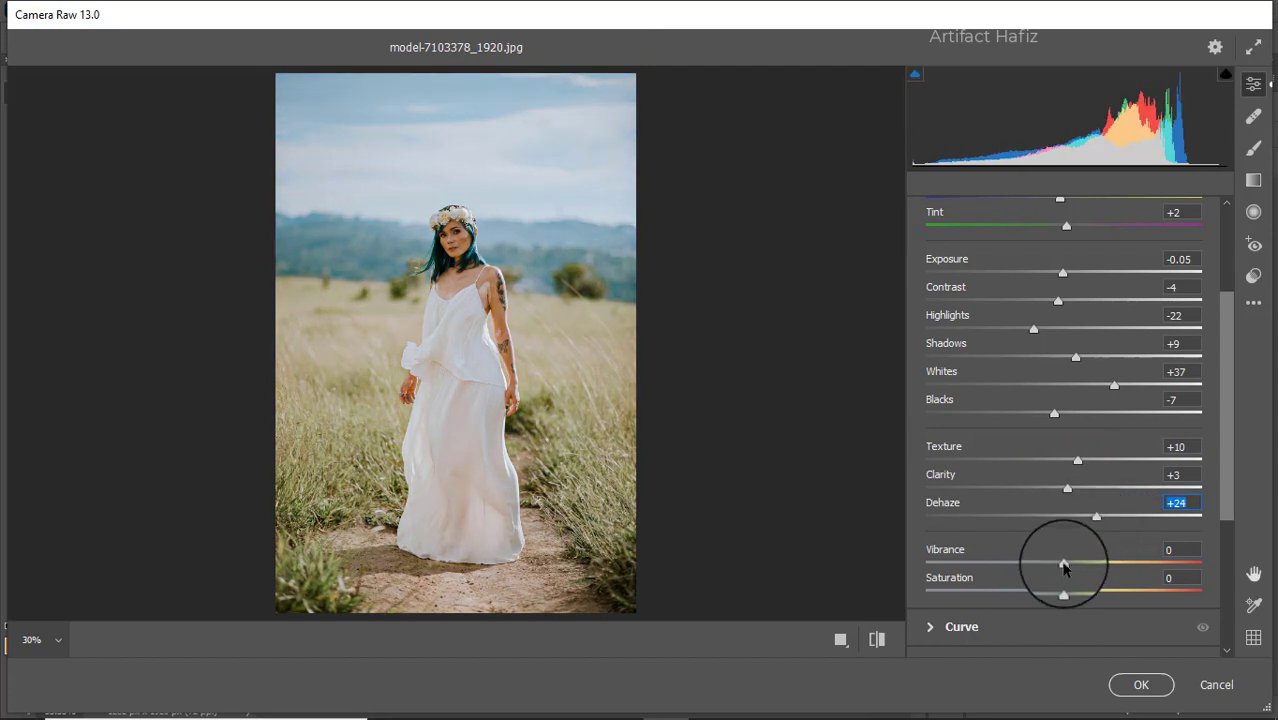
{"action": "left_click_drag", "start_coordinate": [1063, 563], "coordinate": [1059, 596]}
Step: Shape the combined RGB point curve with a shadow point at input 67, output 61 and a highlight point at input 195, output 194
{"action": "scroll", "coordinate": [1040, 505], "scroll_direction": "down", "scroll_amount": 4}
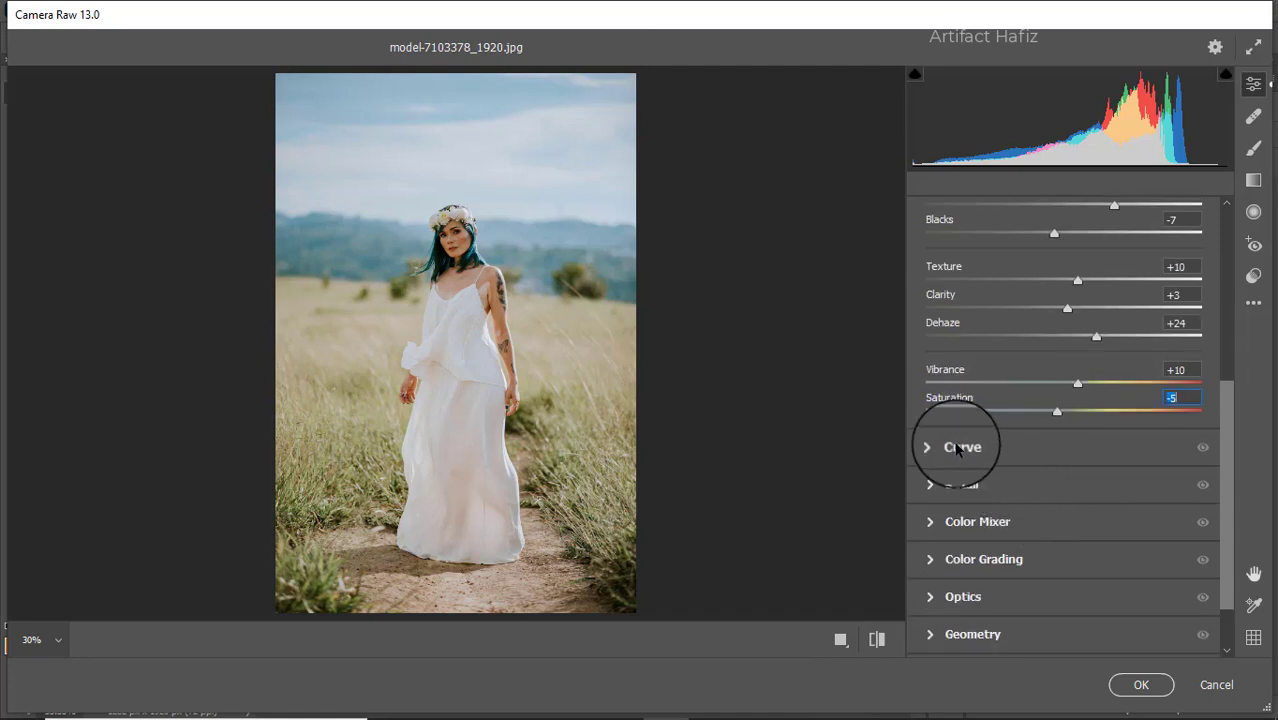
{"action": "left_click", "coordinate": [957, 449]}
{"action": "left_click_drag", "start_coordinate": [1012, 472], "coordinate": [1014, 477]}
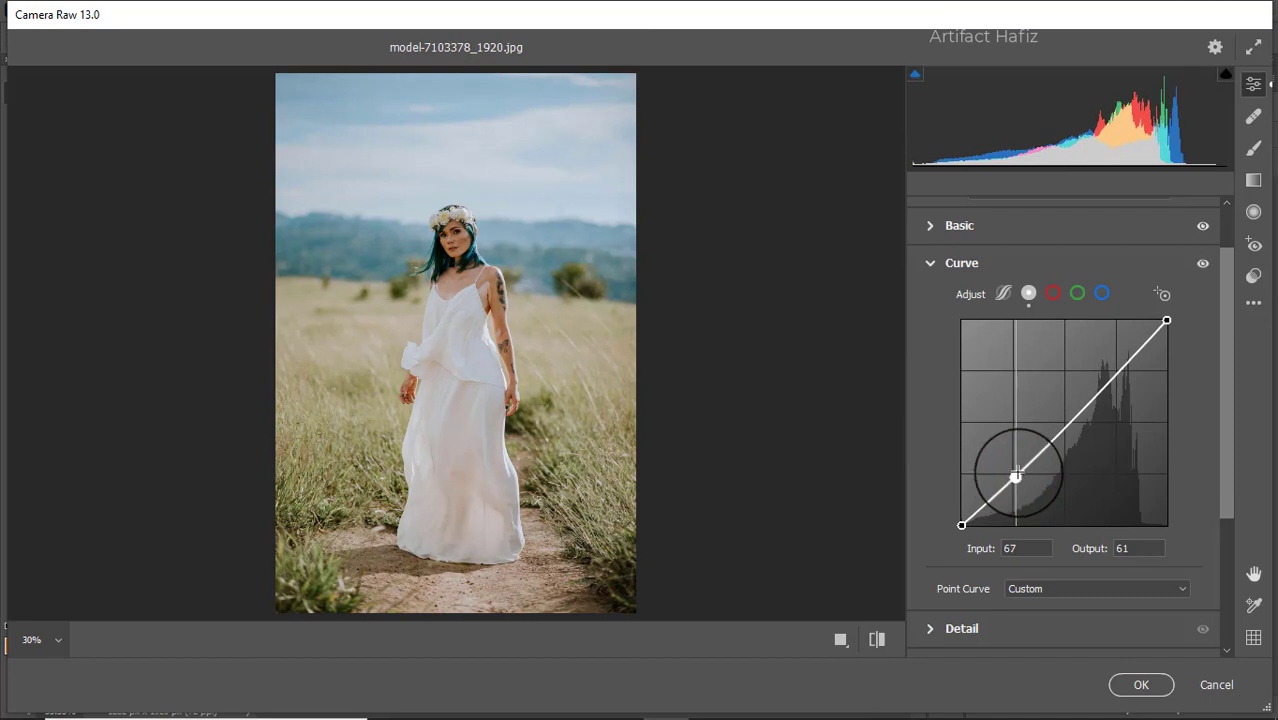
{"action": "left_click_drag", "start_coordinate": [1113, 372], "coordinate": [1114, 370]}
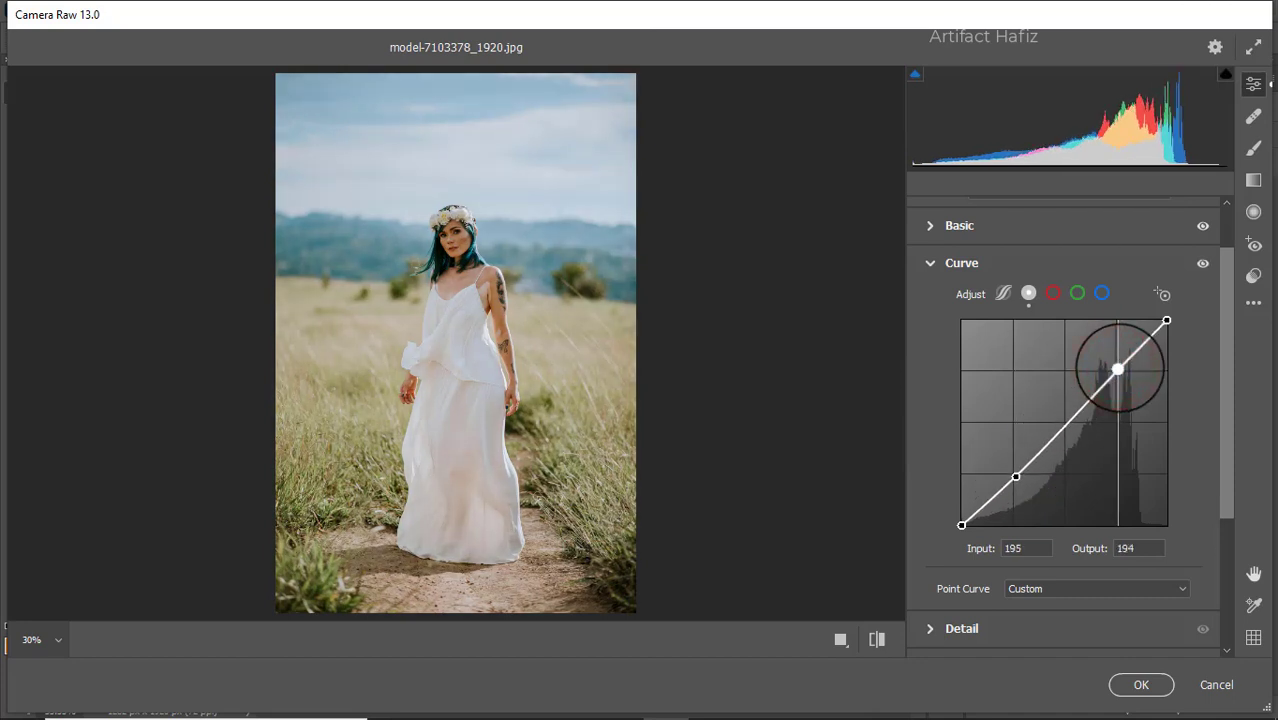
Step: On the blue channel curve, raise the black point to output 6 and add a point at input 64, output 62
{"action": "left_click", "coordinate": [1101, 292]}
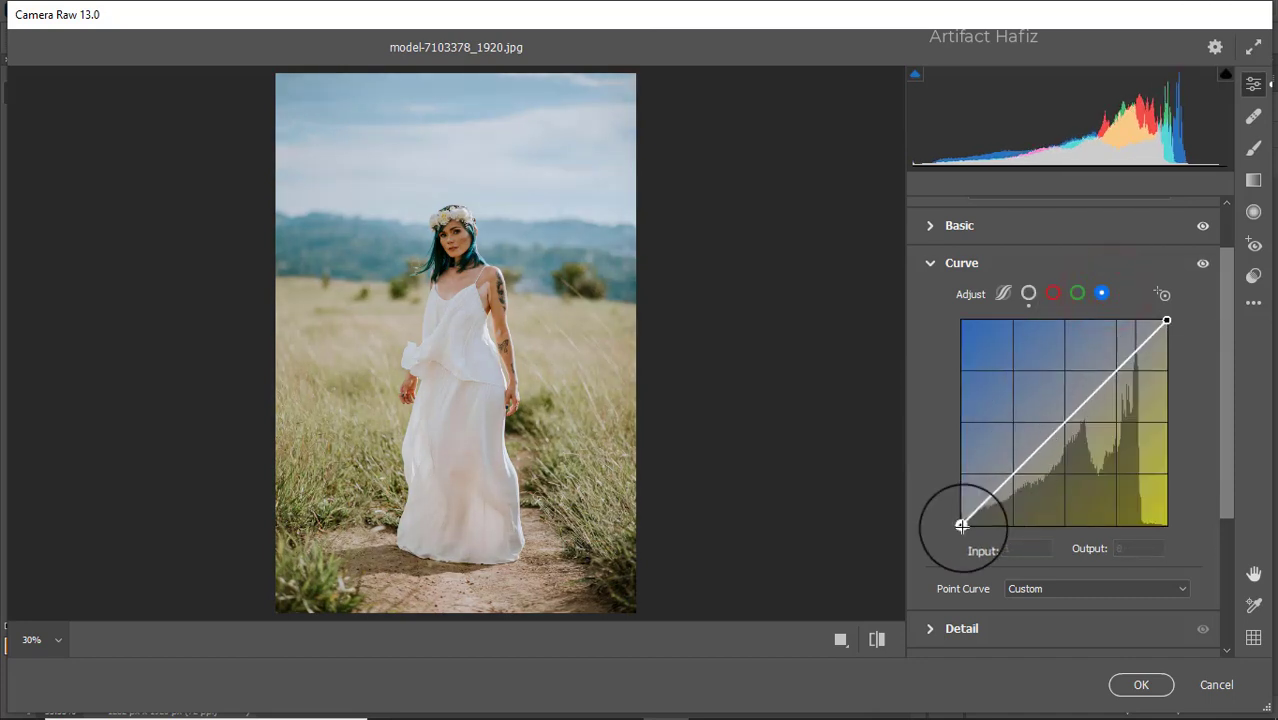
{"action": "left_click_drag", "start_coordinate": [960, 525], "coordinate": [962, 520]}
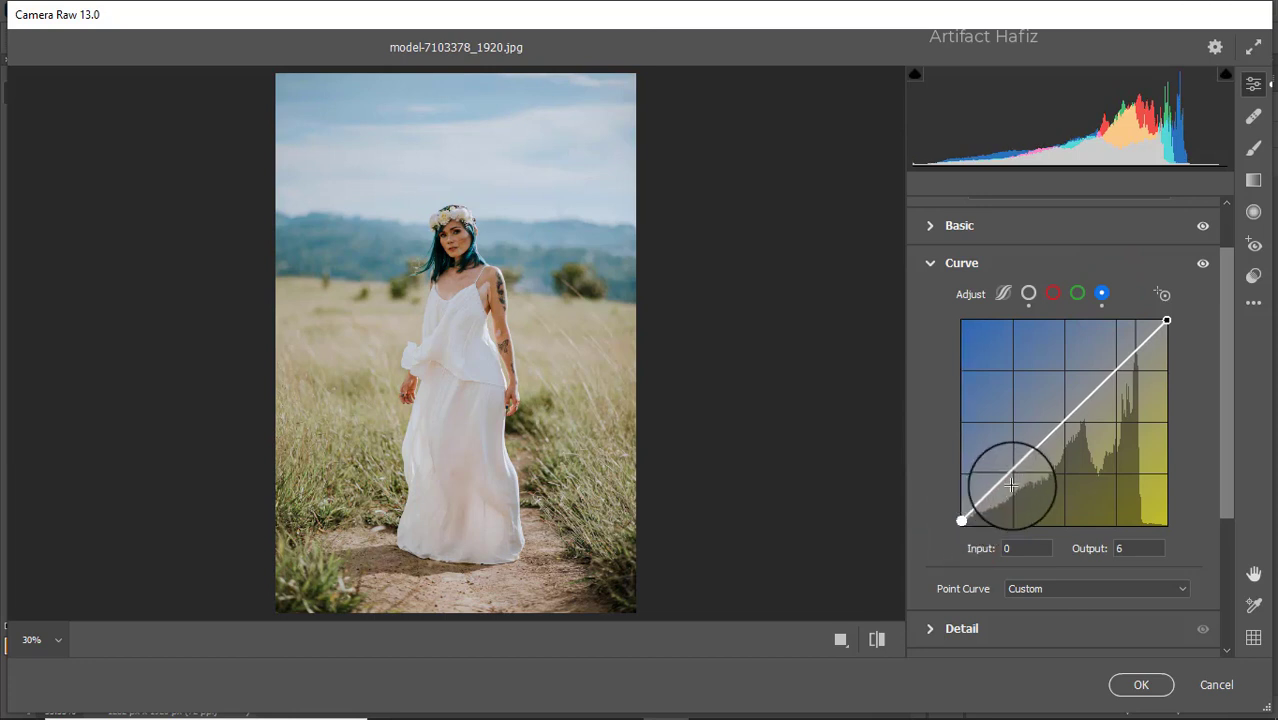
{"action": "left_click_drag", "start_coordinate": [1013, 471], "coordinate": [1013, 477]}
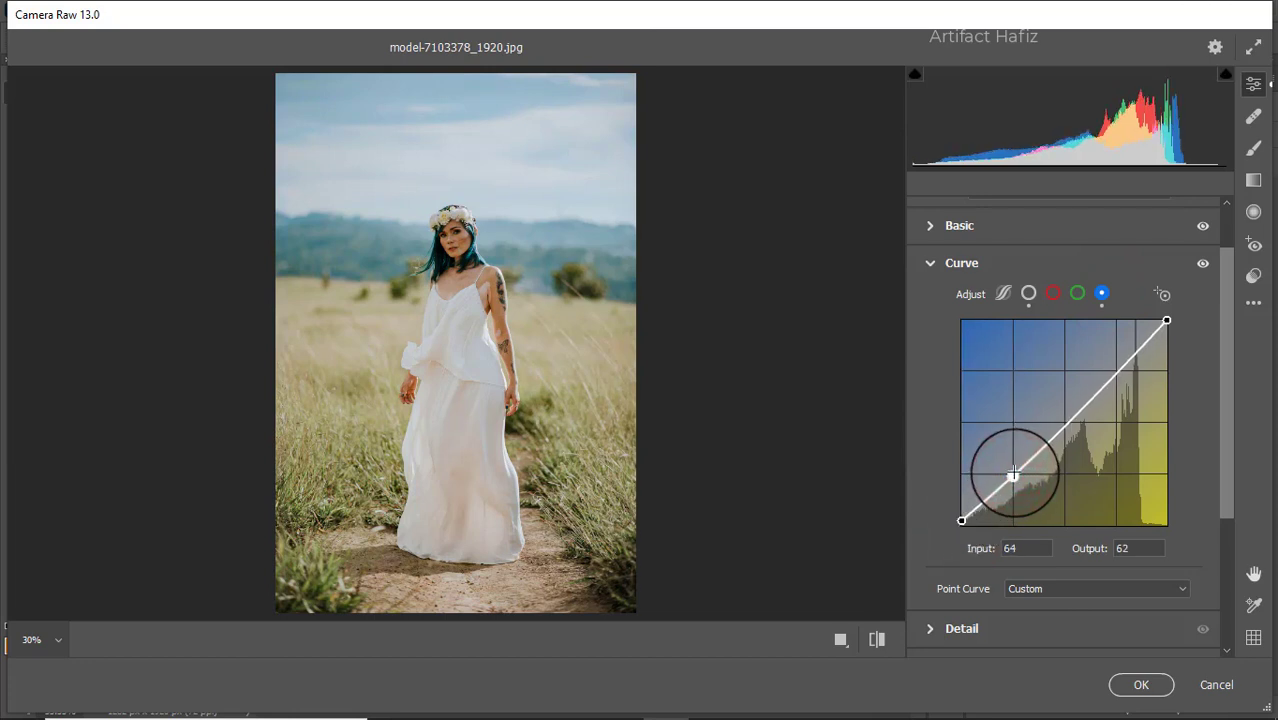
Step: Set the detail adjustments to Sharpening 10, Noise Reduction 8 and Color Noise Reduction 10
{"action": "scroll", "coordinate": [1013, 477], "scroll_direction": "down", "scroll_amount": 3}
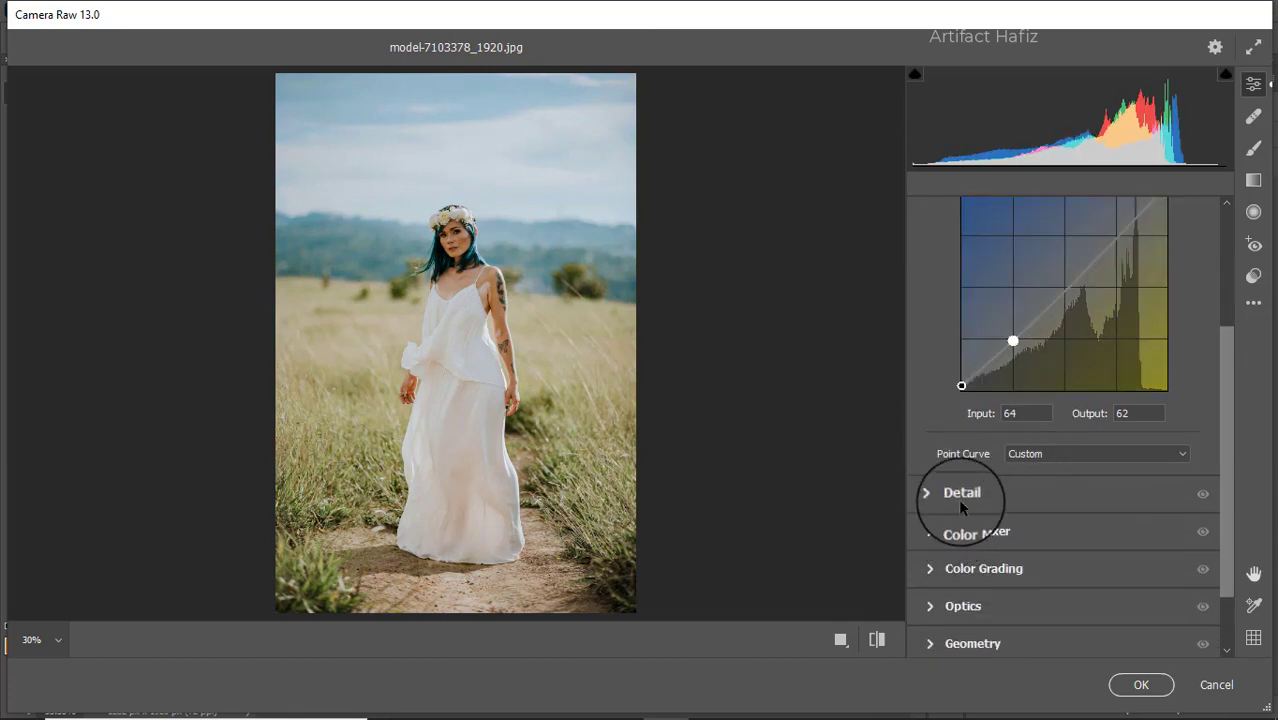
{"action": "left_click", "coordinate": [960, 495]}
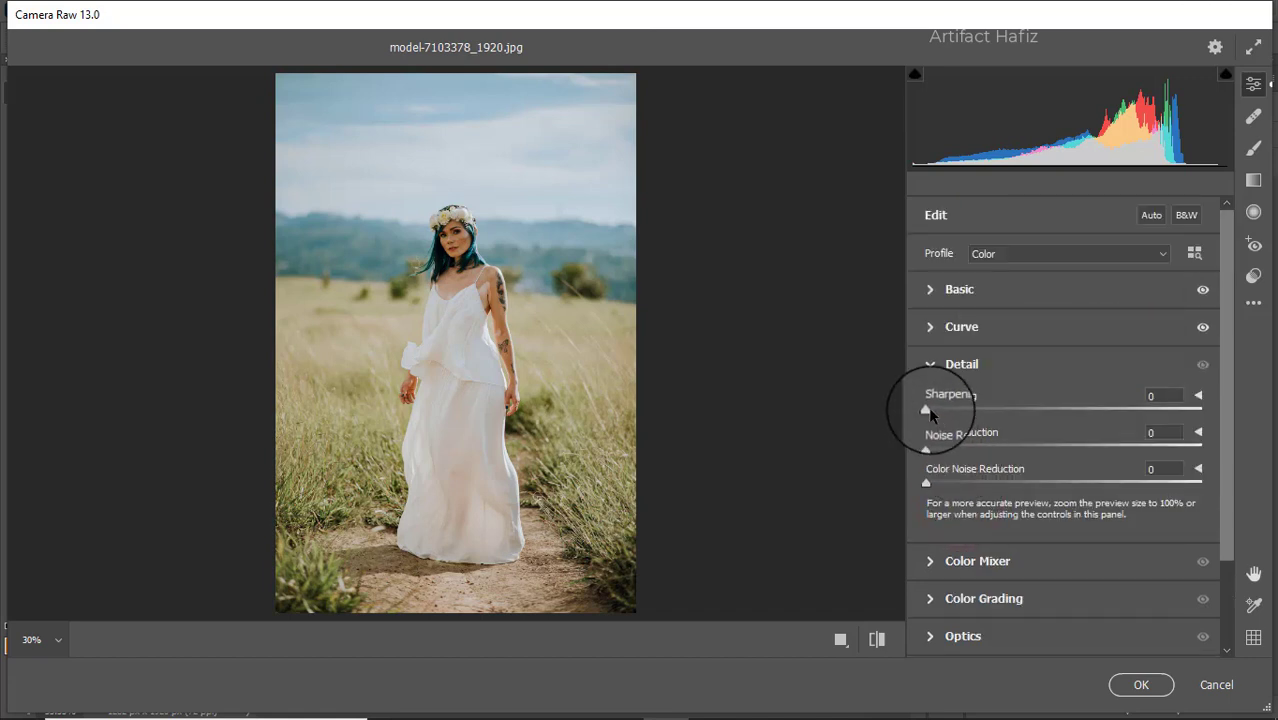
{"action": "left_click_drag", "start_coordinate": [930, 413], "coordinate": [942, 452]}
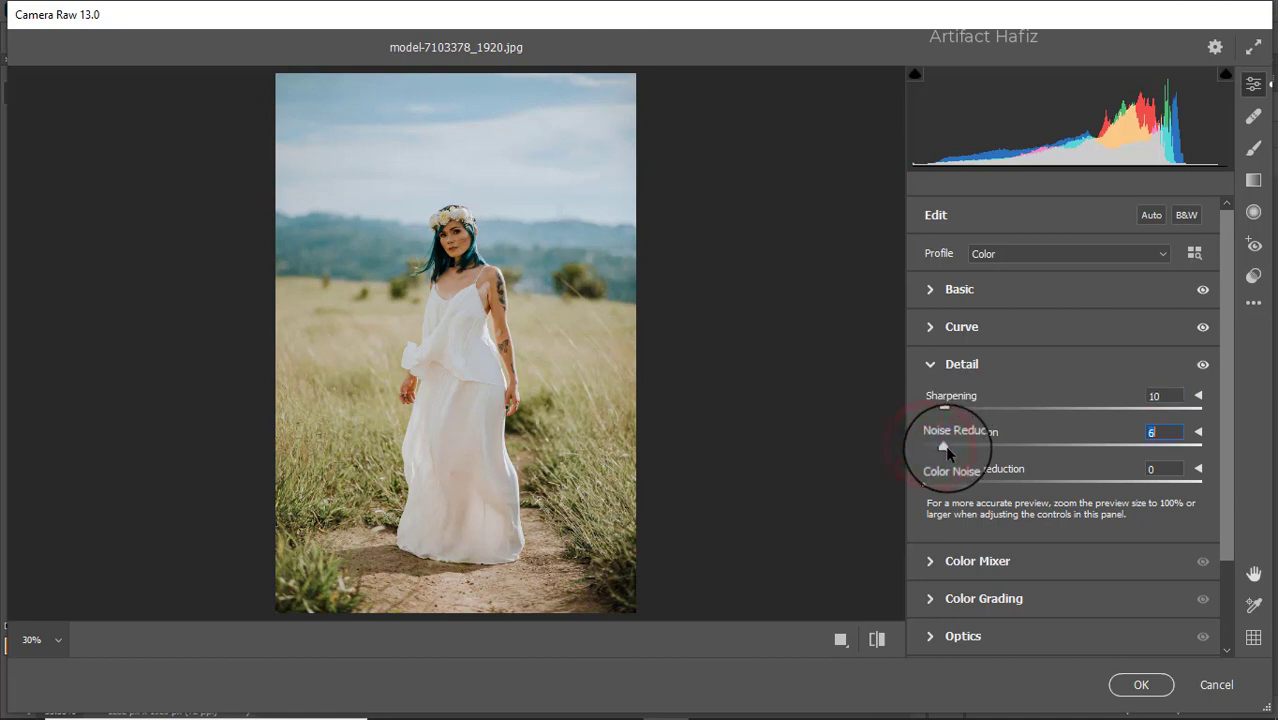
{"action": "left_click_drag", "start_coordinate": [927, 485], "coordinate": [951, 487]}
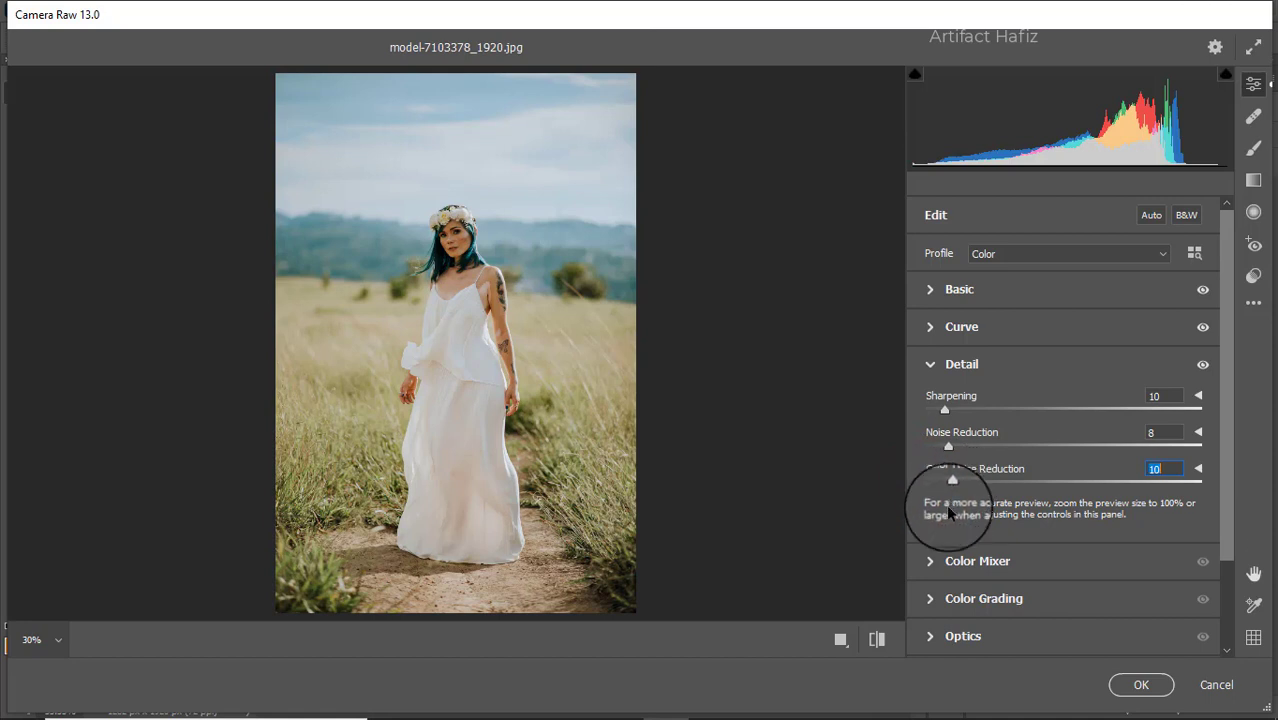
Step: Set the Color Mixer saturation of Reds to +15, Yellows to +12, Greens to -37, Aquas to +5 and Blues to +9
{"action": "left_click", "coordinate": [948, 562]}
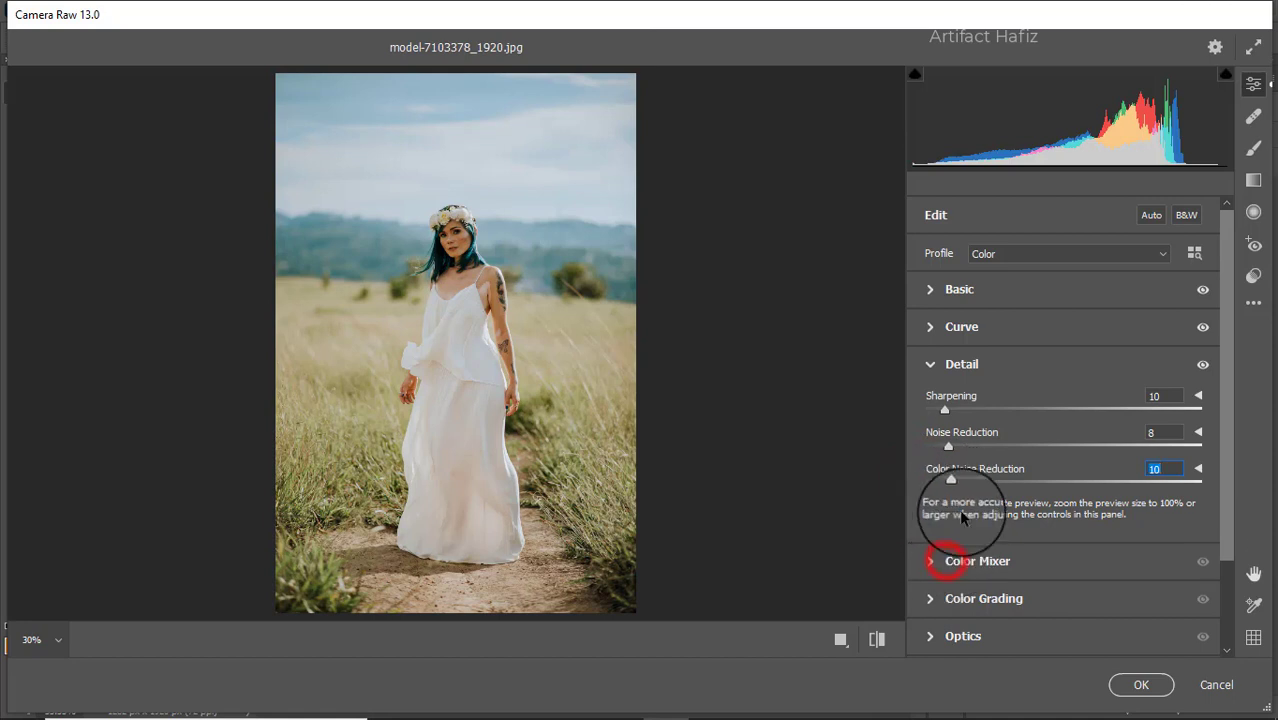
{"action": "left_click", "coordinate": [981, 346]}
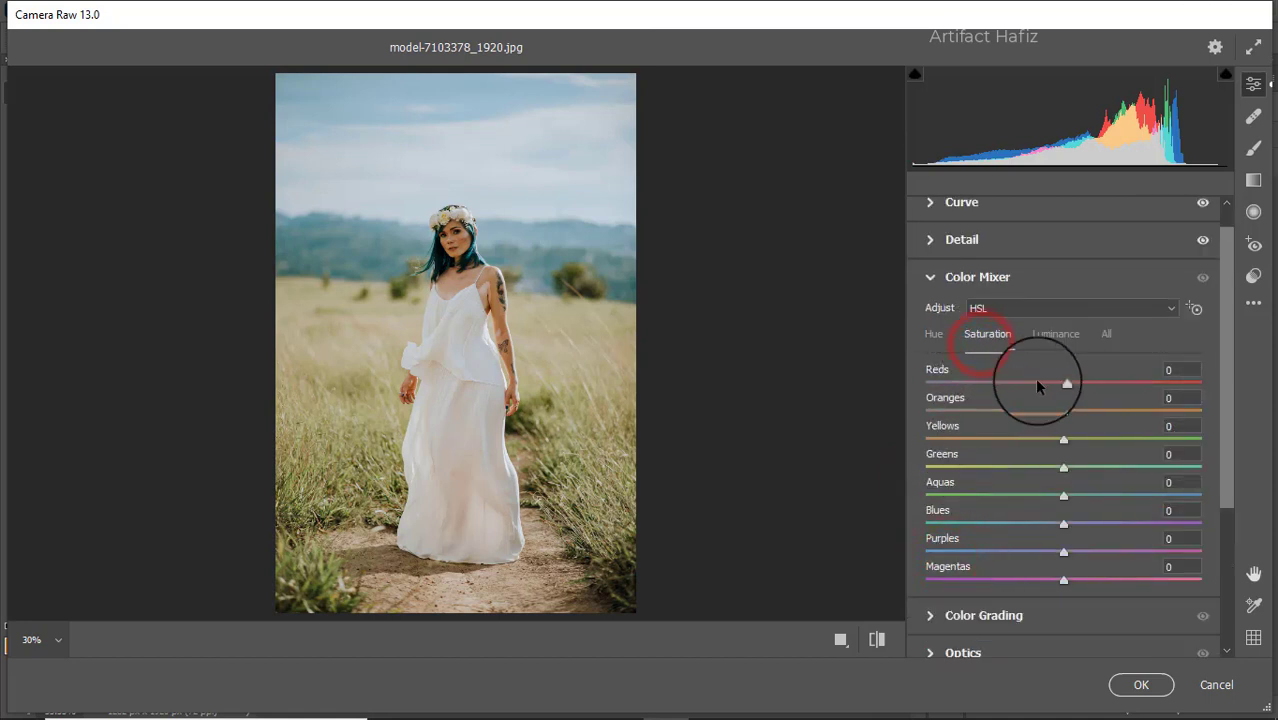
{"action": "left_click_drag", "start_coordinate": [1155, 385], "coordinate": [1007, 385]}
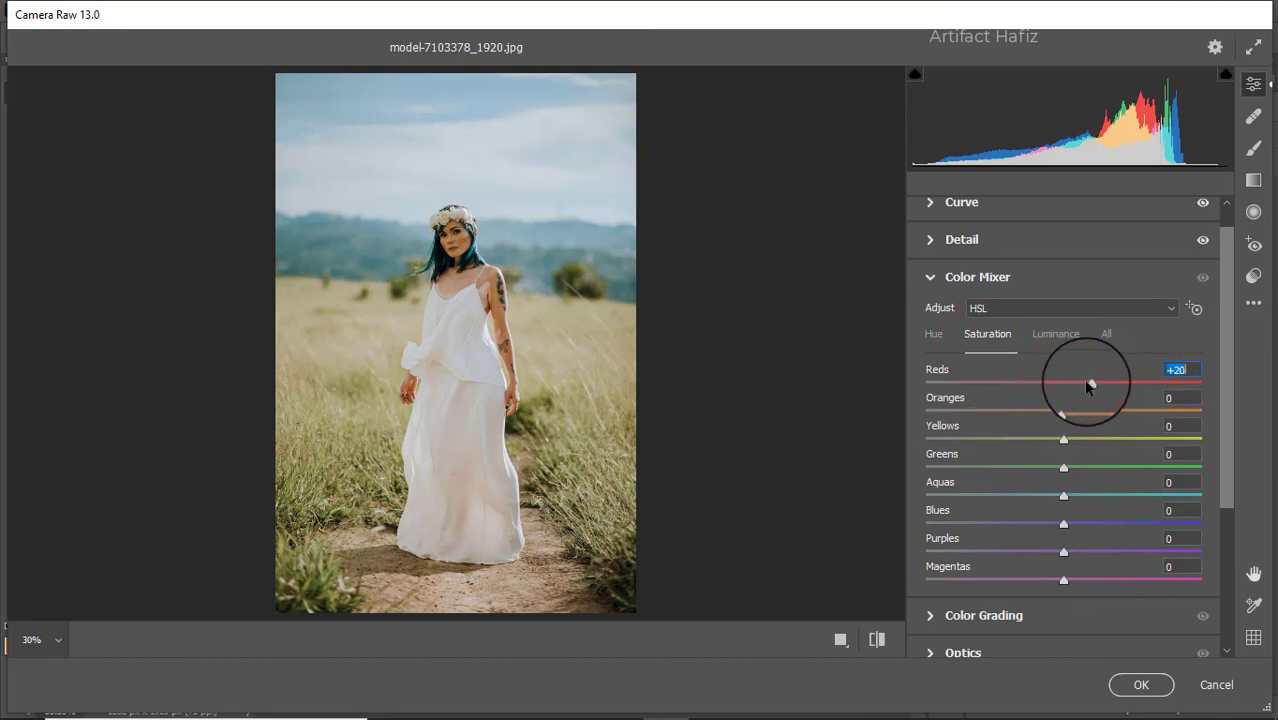
{"action": "left_click_drag", "start_coordinate": [1090, 387], "coordinate": [1075, 392]}
{"action": "left_click_drag", "start_coordinate": [1064, 441], "coordinate": [1075, 523]}
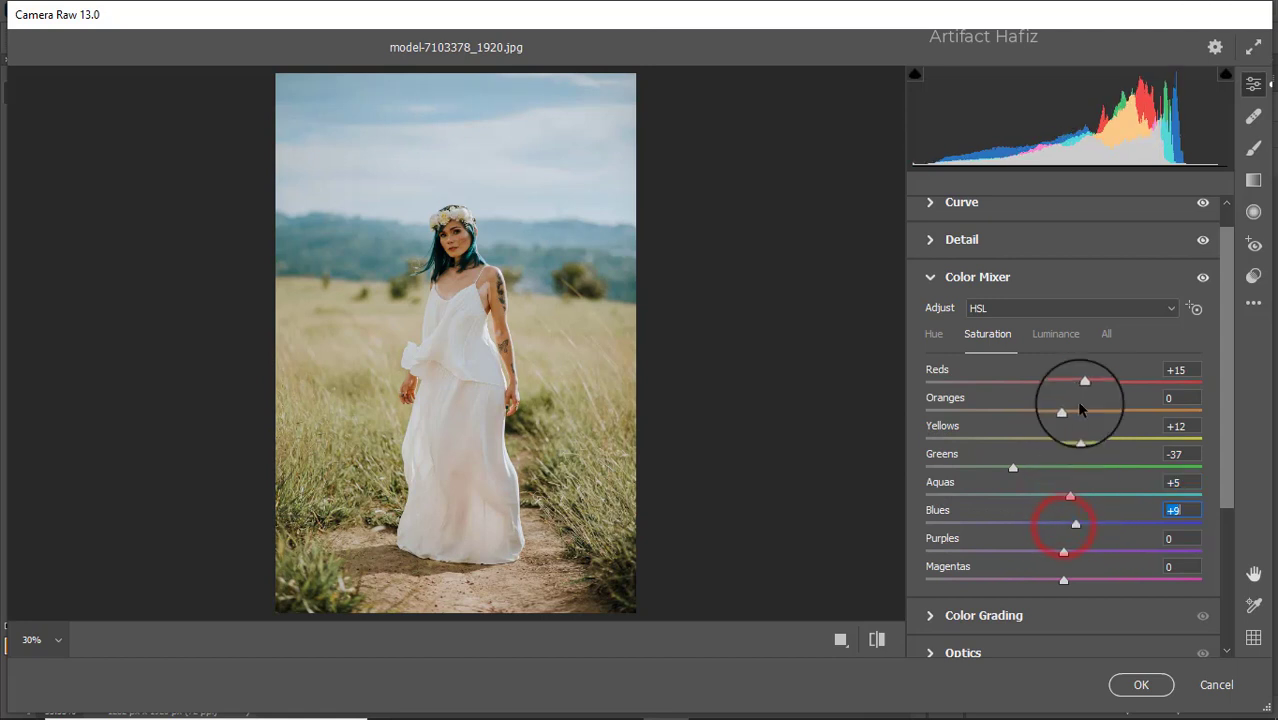
Step: Set the Color Mixer luminance of Reds to +13 and Oranges to +26, and darken the Yellows and Blues
{"action": "left_click", "coordinate": [1055, 337]}
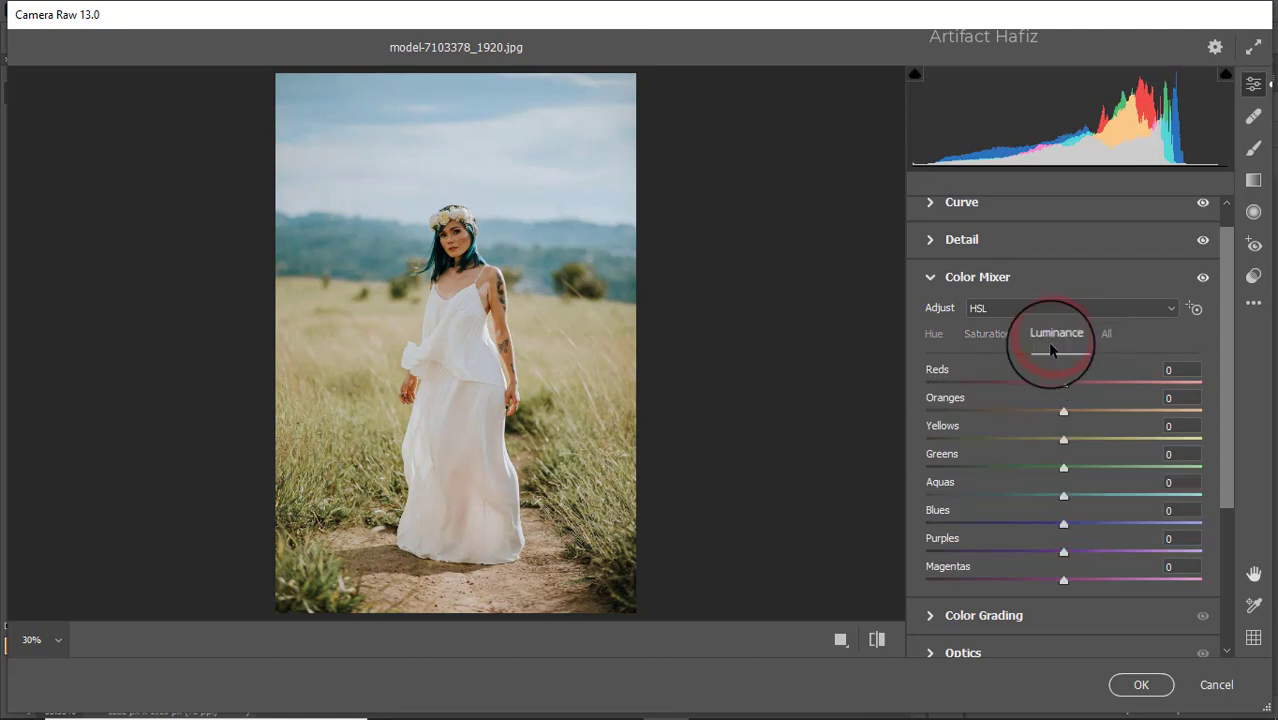
{"action": "left_click_drag", "start_coordinate": [1070, 418], "coordinate": [1081, 386]}
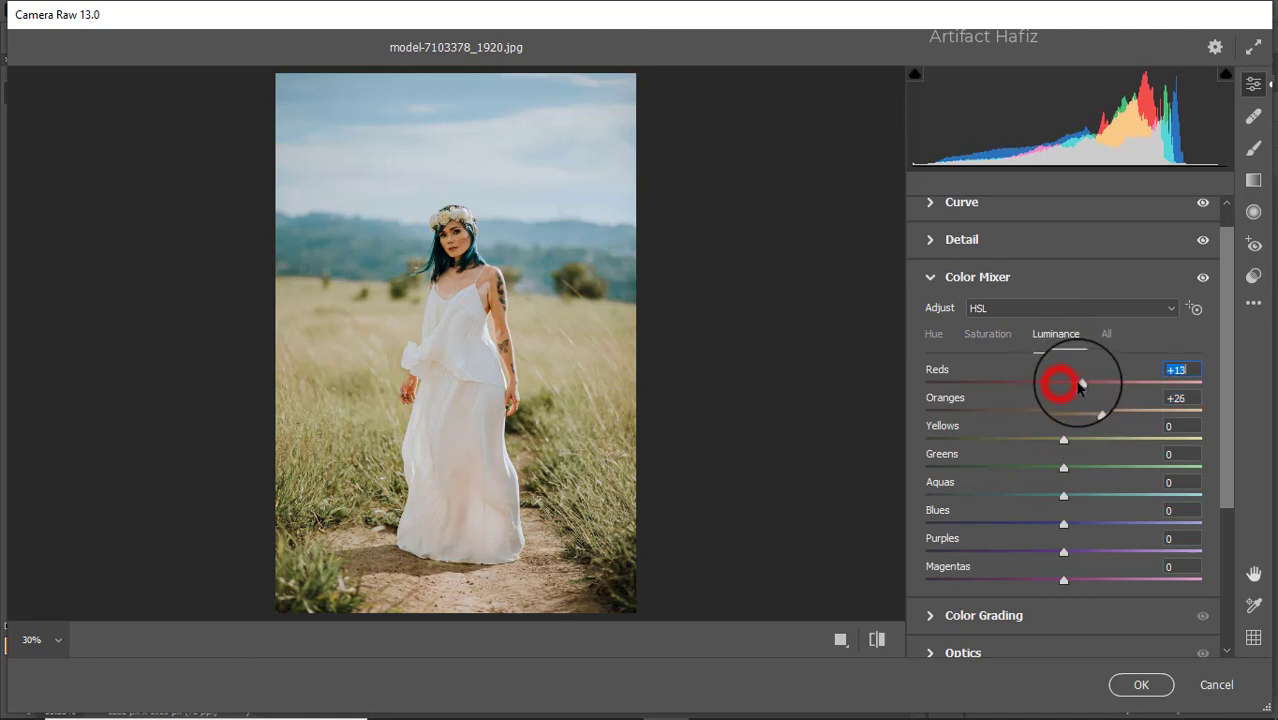
{"action": "left_click_drag", "start_coordinate": [1065, 443], "coordinate": [1043, 527]}
Step: Set the Color Mixer hue of Yellows to +56, Greens to +18, Aquas to -81 and Blues to -16
{"action": "left_click", "coordinate": [932, 339]}
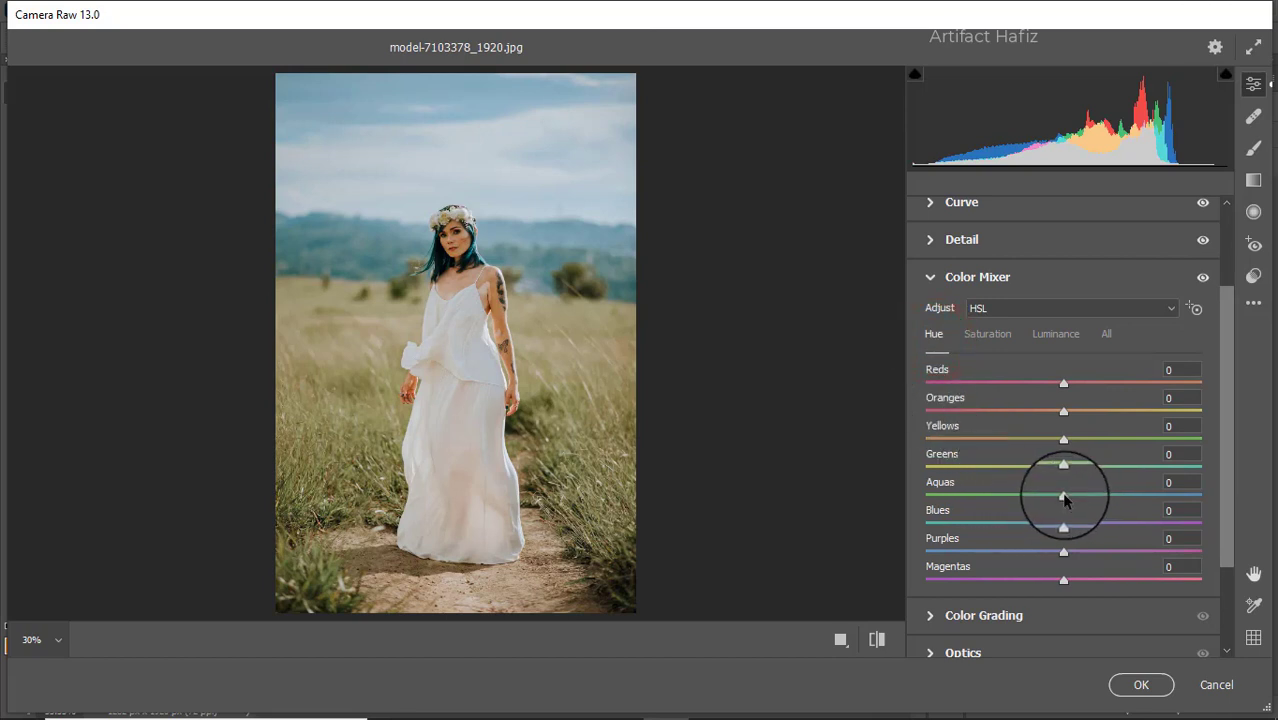
{"action": "left_click_drag", "start_coordinate": [1063, 494], "coordinate": [950, 491]}
{"action": "left_click_drag", "start_coordinate": [1060, 526], "coordinate": [1041, 527]}
{"action": "left_click_drag", "start_coordinate": [1064, 468], "coordinate": [1028, 463]}
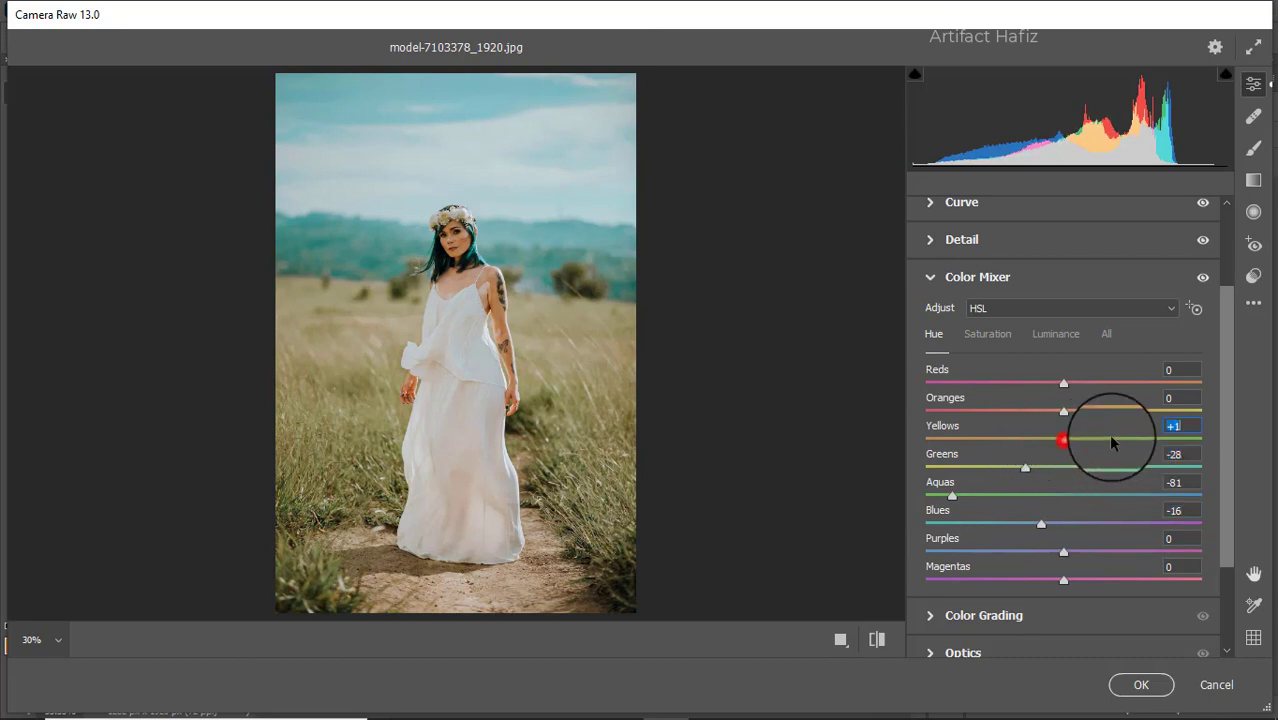
{"action": "left_click_drag", "start_coordinate": [1110, 442], "coordinate": [1143, 437]}
{"action": "left_click_drag", "start_coordinate": [1025, 468], "coordinate": [1084, 470]}
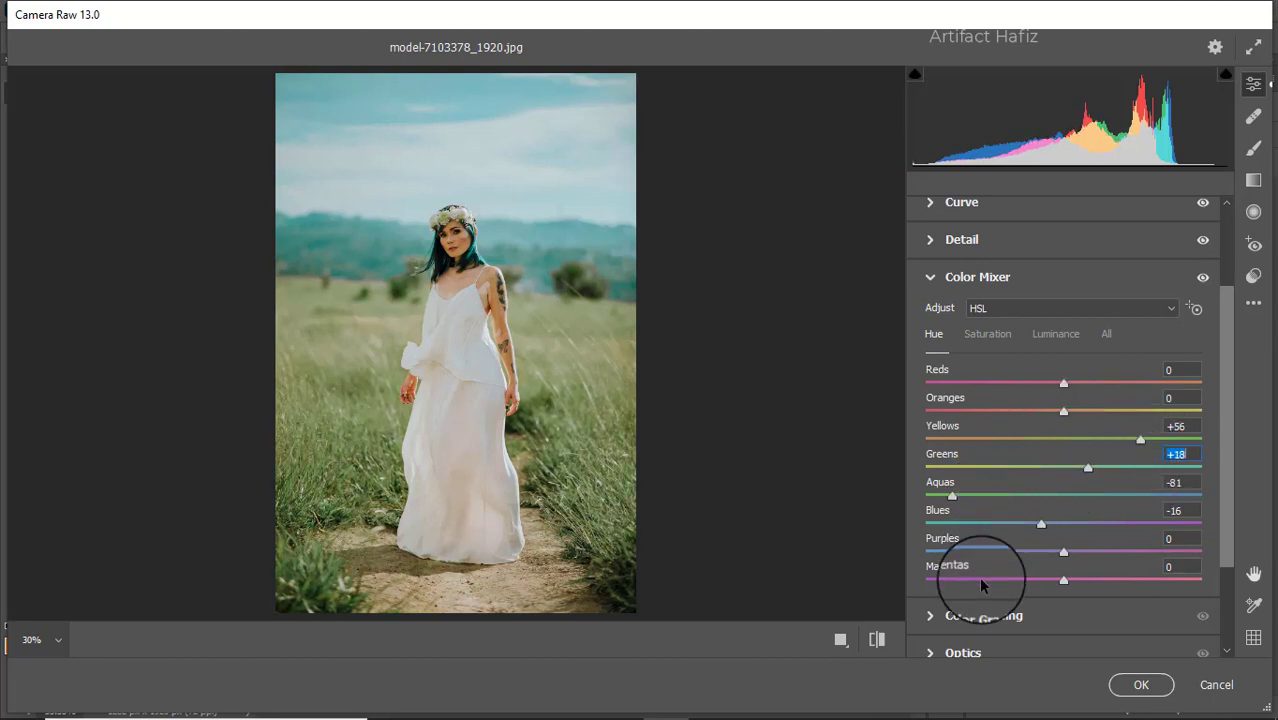
Step: Color grade the shadows slightly toward blue, the highlights toward yellow-orange, and the midtones to hue 170, saturation 11
{"action": "left_click", "coordinate": [970, 614]}
{"action": "mouse_move", "coordinate": [1004, 507]}
{"action": "left_mouse_down"}
{"action": "mouse_move", "coordinate": [959, 463]}
{"action": "mouse_move", "coordinate": [976, 398]}
{"action": "mouse_move", "coordinate": [953, 556]}
{"action": "left_mouse_up"}
{"action": "mouse_move", "coordinate": [1122, 497]}
{"action": "left_mouse_down"}
{"action": "mouse_move", "coordinate": [1098, 496]}
{"action": "mouse_move", "coordinate": [1121, 508]}
{"action": "mouse_move", "coordinate": [1127, 491]}
{"action": "mouse_move", "coordinate": [1150, 487]}
{"action": "mouse_move", "coordinate": [1027, 473]}
{"action": "mouse_move", "coordinate": [1195, 478]}
{"action": "mouse_move", "coordinate": [1175, 449]}
{"action": "left_mouse_up"}
{"action": "mouse_move", "coordinate": [1063, 345]}
{"action": "left_mouse_down"}
{"action": "mouse_move", "coordinate": [1072, 291]}
{"action": "mouse_move", "coordinate": [944, 405]}
{"action": "mouse_move", "coordinate": [1170, 328]}
{"action": "mouse_move", "coordinate": [913, 359]}
{"action": "mouse_move", "coordinate": [913, 414]}
{"action": "mouse_move", "coordinate": [1150, 470]}
{"action": "mouse_move", "coordinate": [907, 388]}
{"action": "mouse_move", "coordinate": [907, 341]}
{"action": "left_mouse_up"}
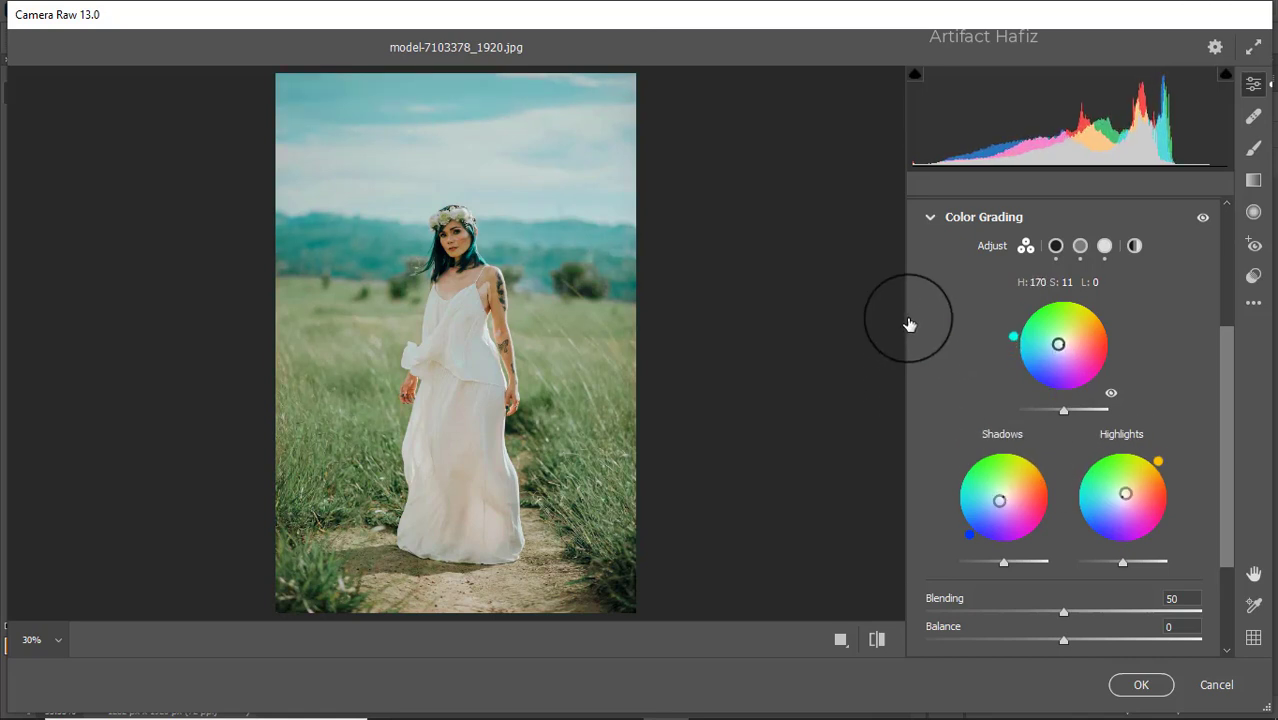
Step: Add a slight dark vignette to the photo by setting Vignetting to -7
{"action": "scroll", "coordinate": [1068, 401], "scroll_direction": "down", "scroll_amount": 3}
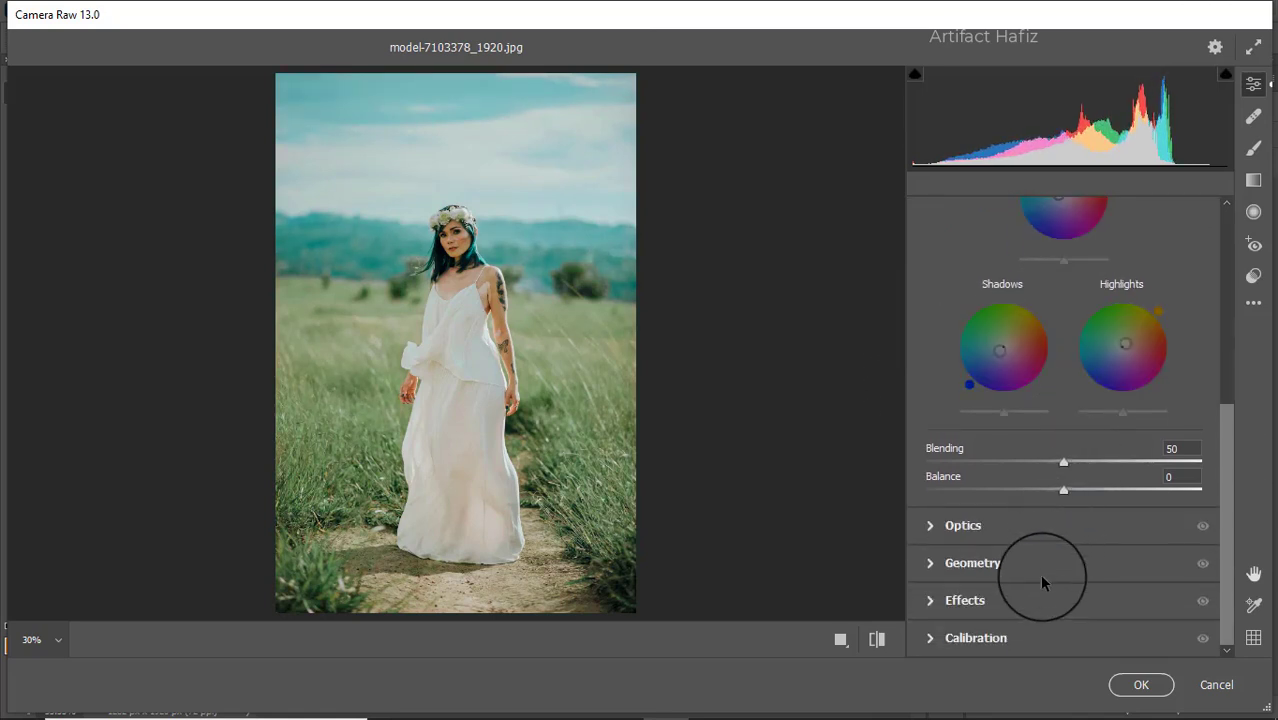
{"action": "left_click", "coordinate": [1007, 601]}
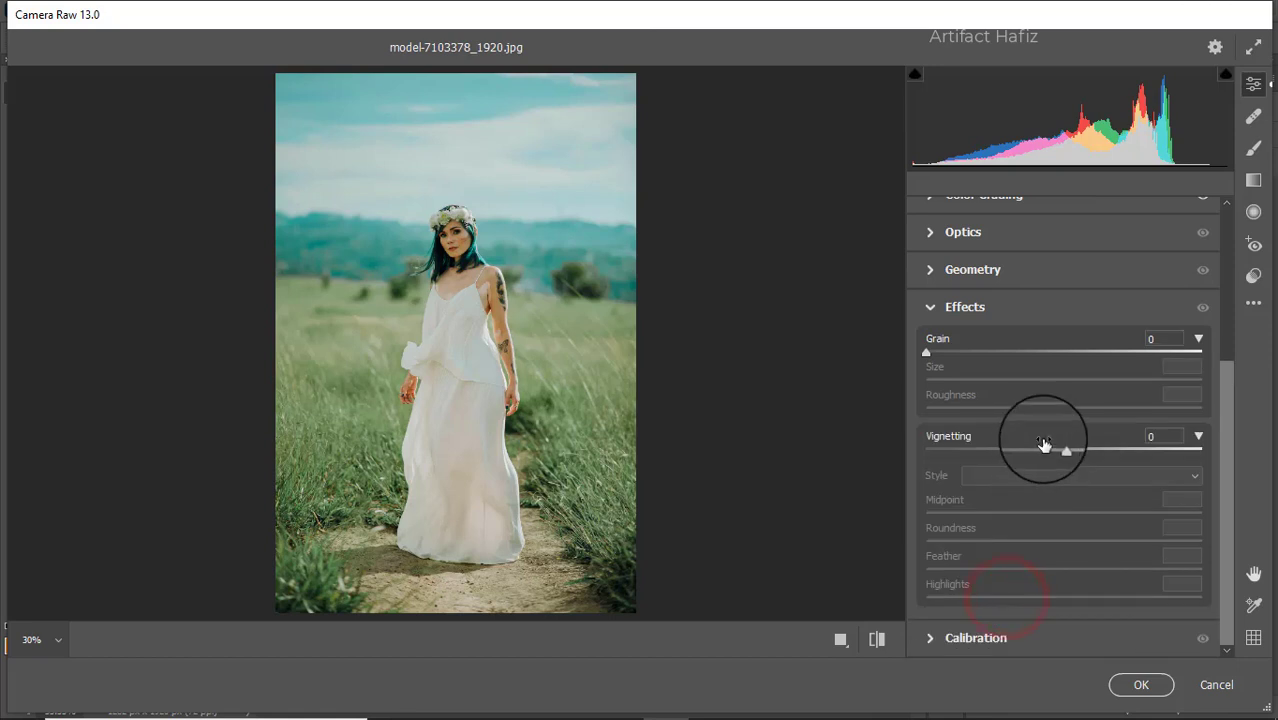
{"action": "left_click_drag", "start_coordinate": [1061, 449], "coordinate": [1053, 455]}
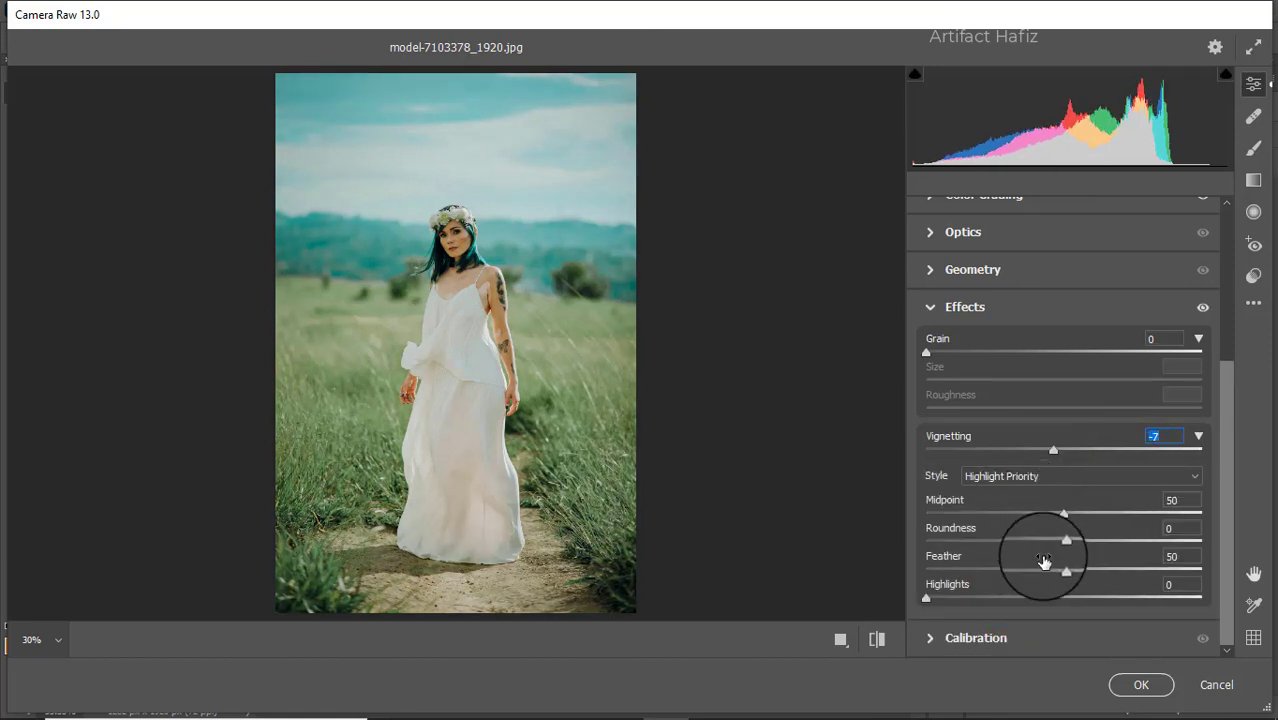
Step: In the calibration settings, set primary saturation to +100 for green, -7 for red and -7 for blue
{"action": "left_click", "coordinate": [988, 638]}
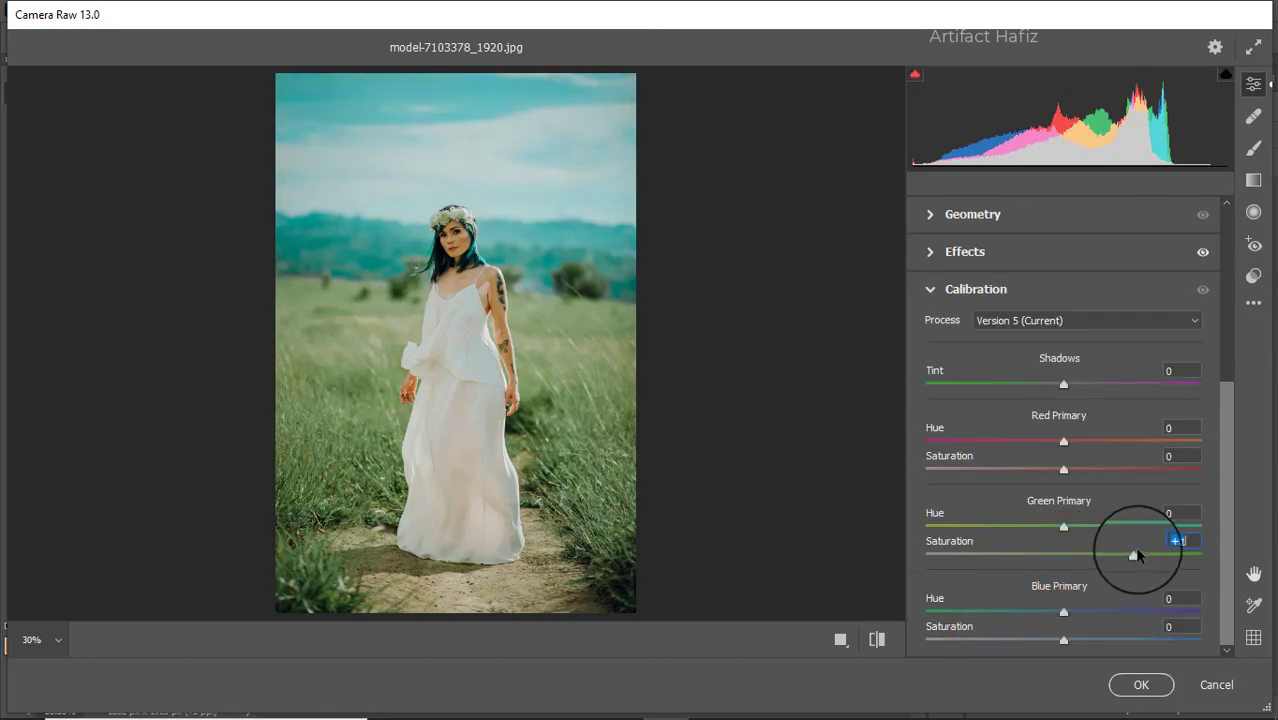
{"action": "left_click_drag", "start_coordinate": [1140, 553], "coordinate": [1215, 567]}
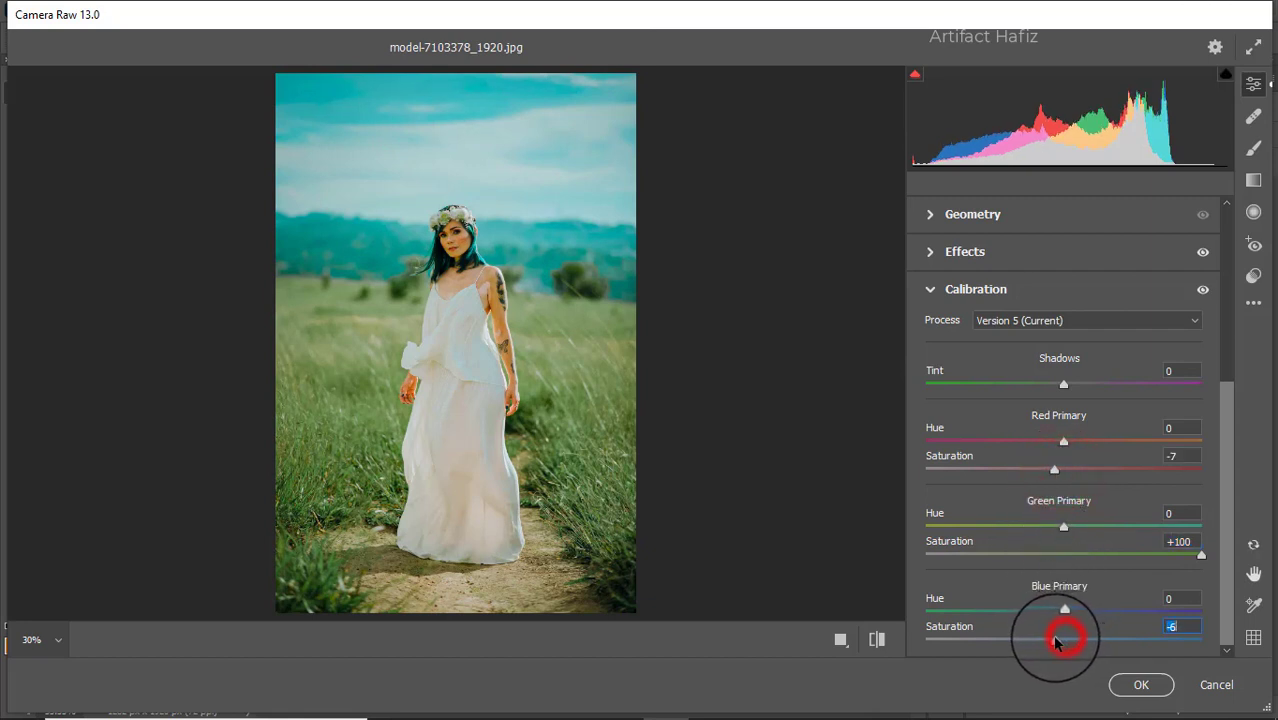
{"action": "left_click_drag", "start_coordinate": [1055, 640], "coordinate": [1053, 640]}
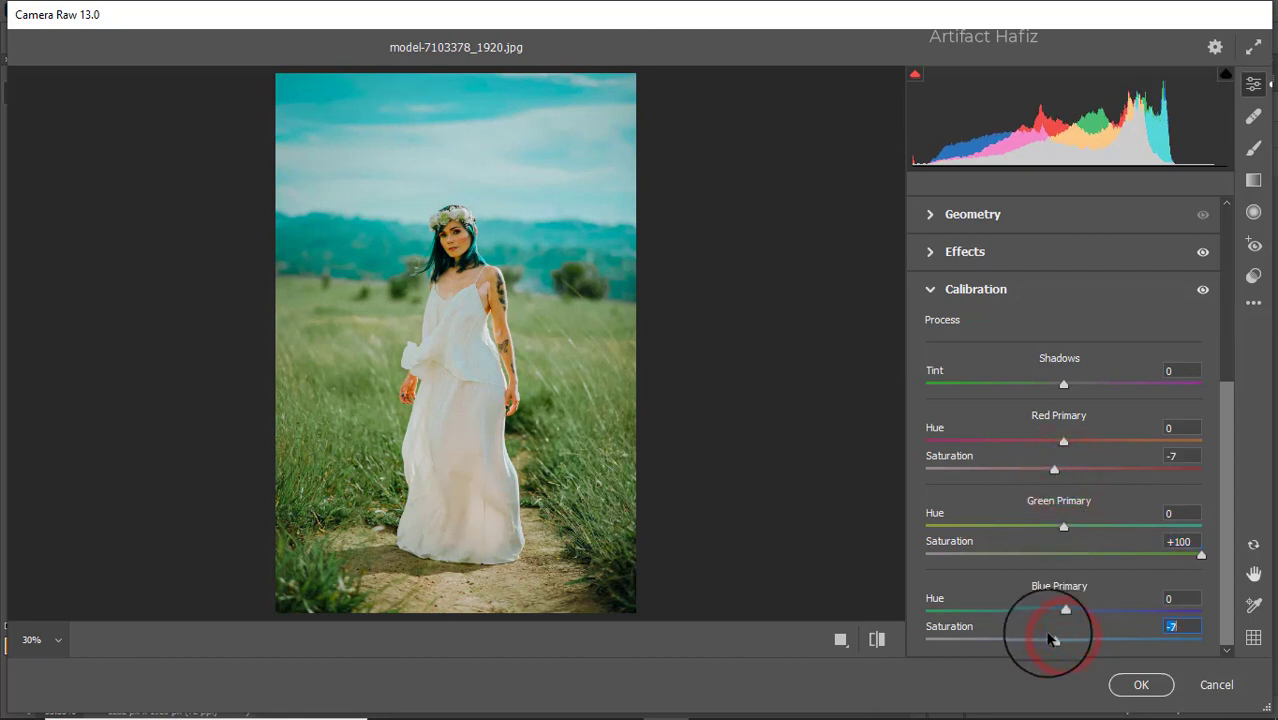
Step: Add a graduated filter from the photo's lower edge up to the model's hands and set its Exposure to about -0.85
{"action": "left_click", "coordinate": [1252, 181]}
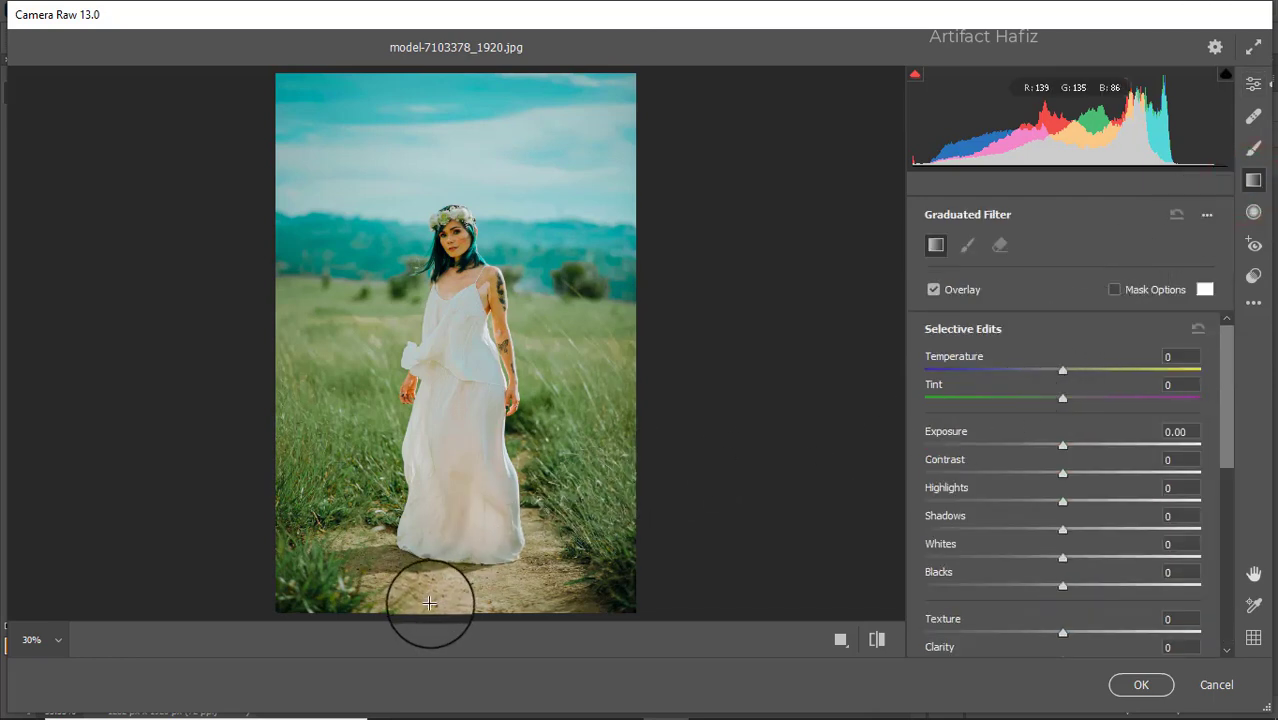
{"action": "left_click_drag", "start_coordinate": [429, 605], "coordinate": [423, 408]}
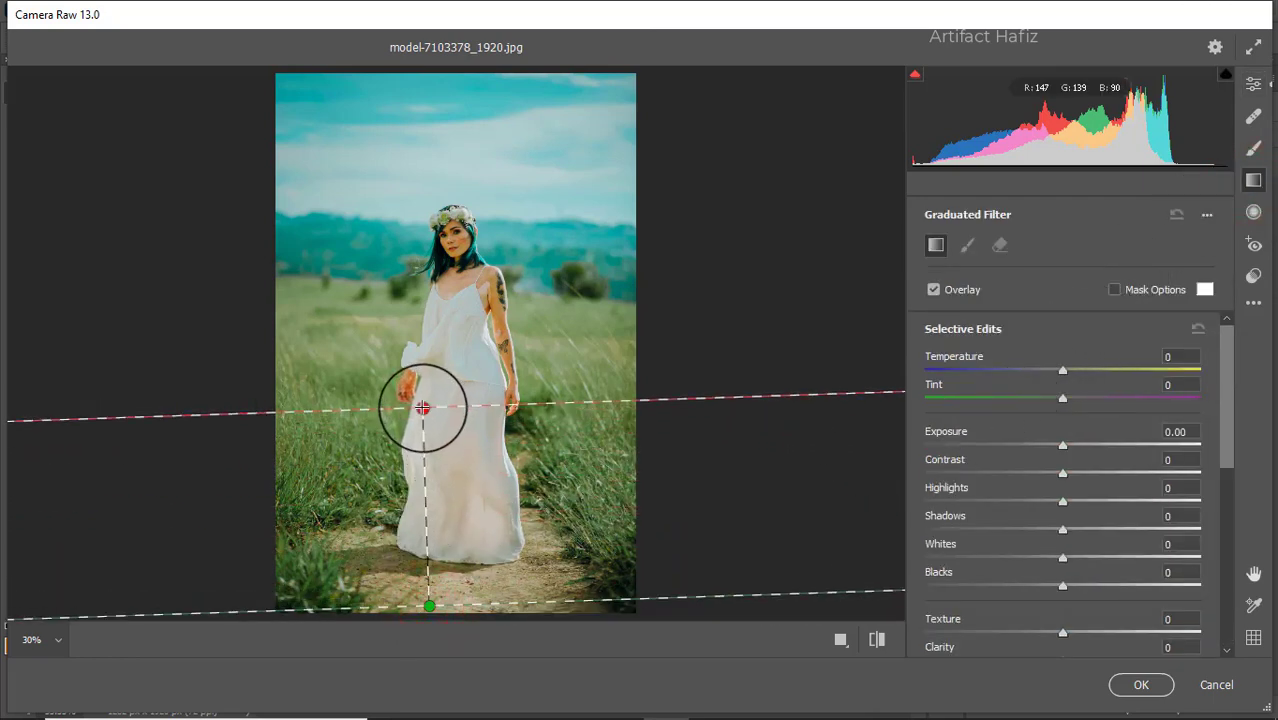
{"action": "left_click_drag", "start_coordinate": [1061, 443], "coordinate": [1031, 445]}
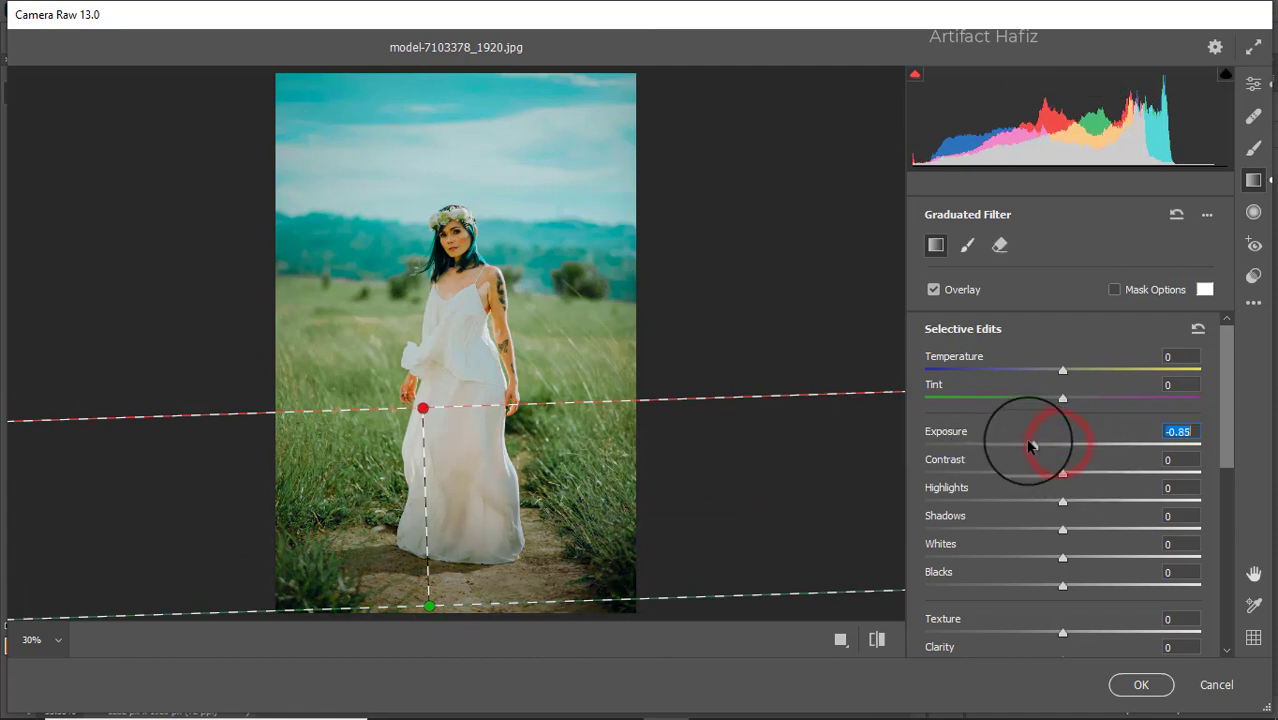
Step: Extend the lower graduated filter up to the model's waist, level it, and set its Exposure to -1.25
{"action": "left_click_drag", "start_coordinate": [417, 404], "coordinate": [417, 342]}
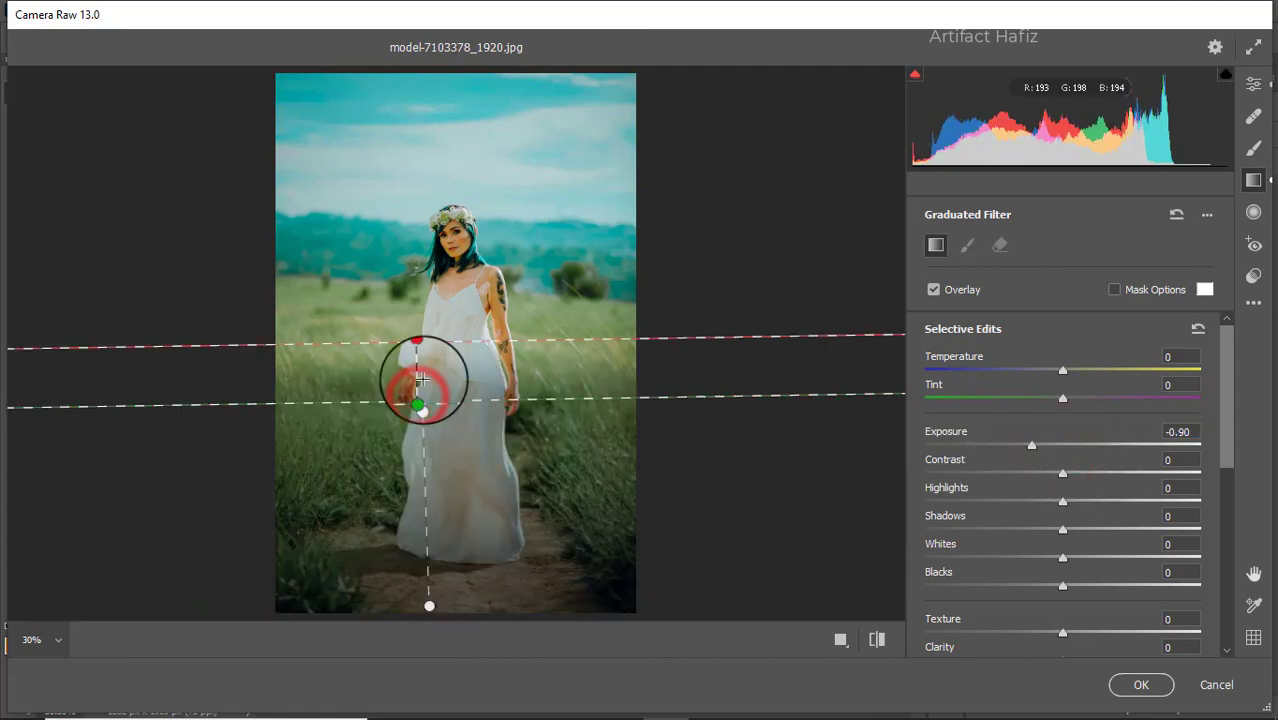
{"action": "key", "text": "ctrl+z"}
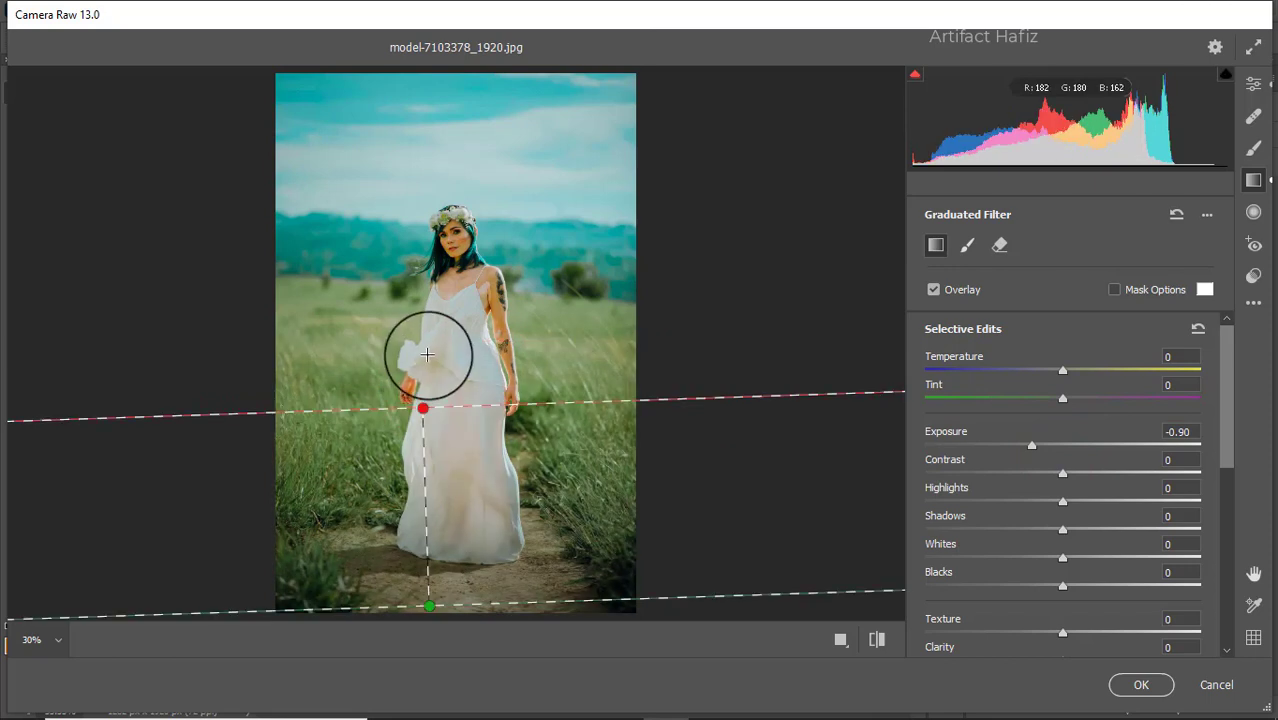
{"action": "left_click_drag", "start_coordinate": [423, 407], "coordinate": [428, 342]}
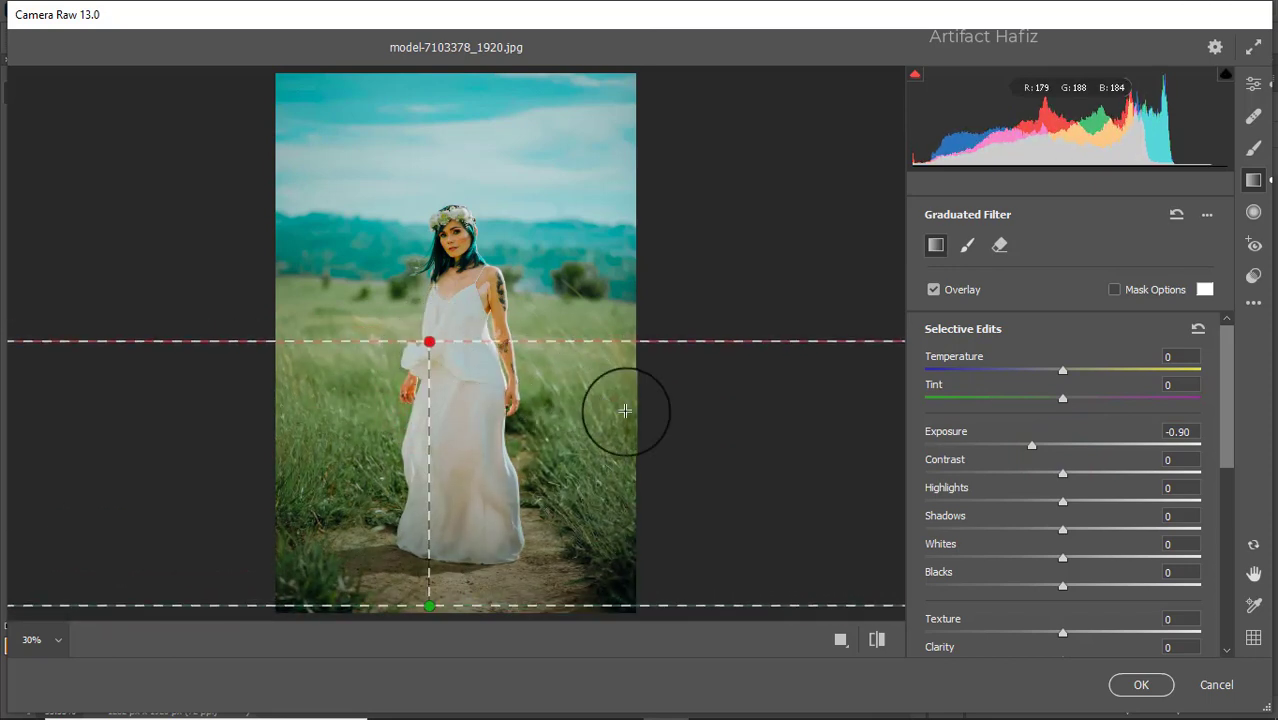
{"action": "mouse_move", "coordinate": [1063, 370]}
{"action": "left_mouse_down"}
{"action": "mouse_move", "coordinate": [1126, 372]}
{"action": "mouse_move", "coordinate": [1044, 372]}
{"action": "mouse_move", "coordinate": [1056, 372]}
{"action": "left_mouse_up"}
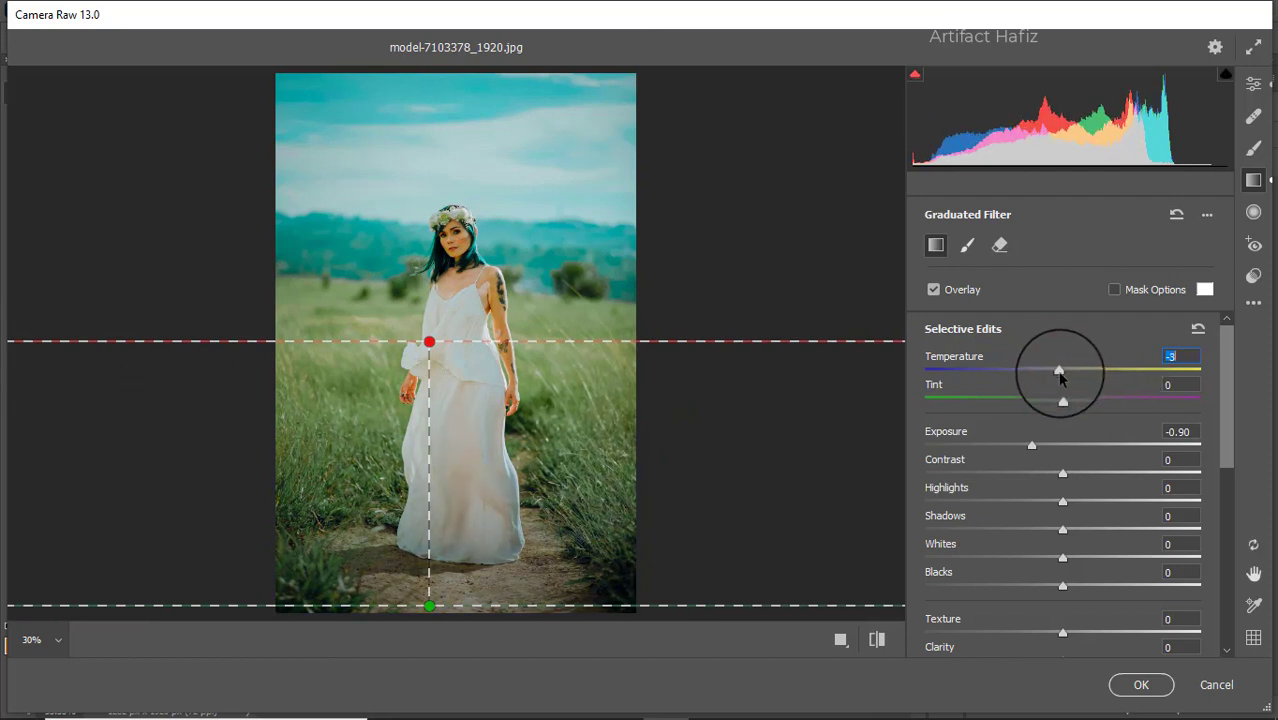
{"action": "left_click", "coordinate": [1060, 373]}
{"action": "left_click_drag", "start_coordinate": [1043, 445], "coordinate": [1017, 452]}
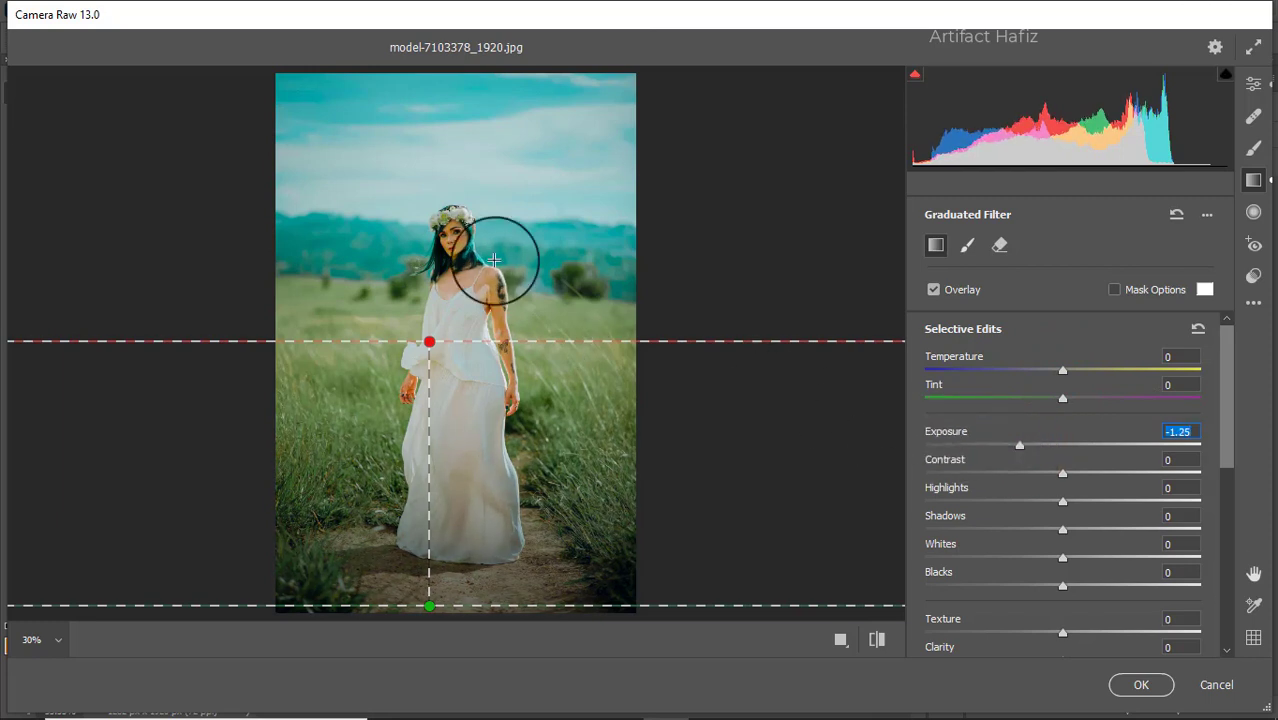
Step: Add a second graduated filter from the photo's upper edge down to the model's chin, with Exposure -0.90 and Temperature -14
{"action": "left_click_drag", "start_coordinate": [455, 79], "coordinate": [455, 90]}
{"action": "left_click_drag", "start_coordinate": [455, 135], "coordinate": [455, 339]}
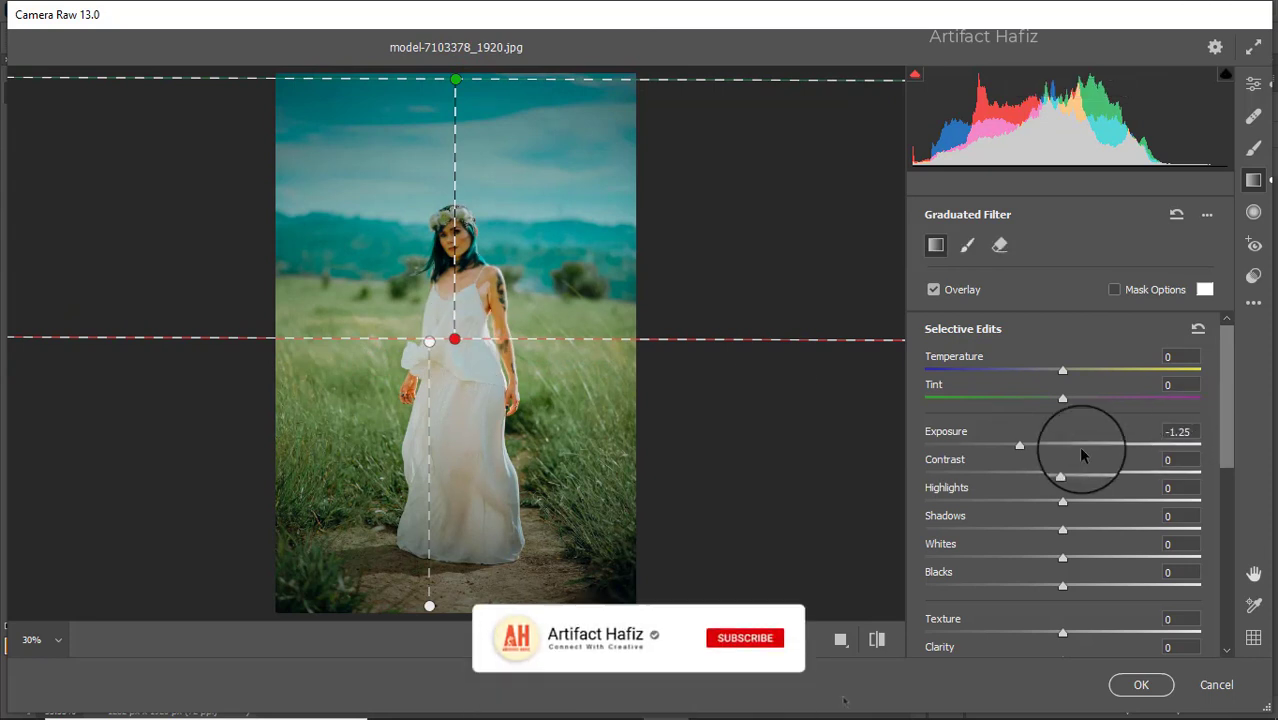
{"action": "left_click_drag", "start_coordinate": [1019, 443], "coordinate": [1032, 443]}
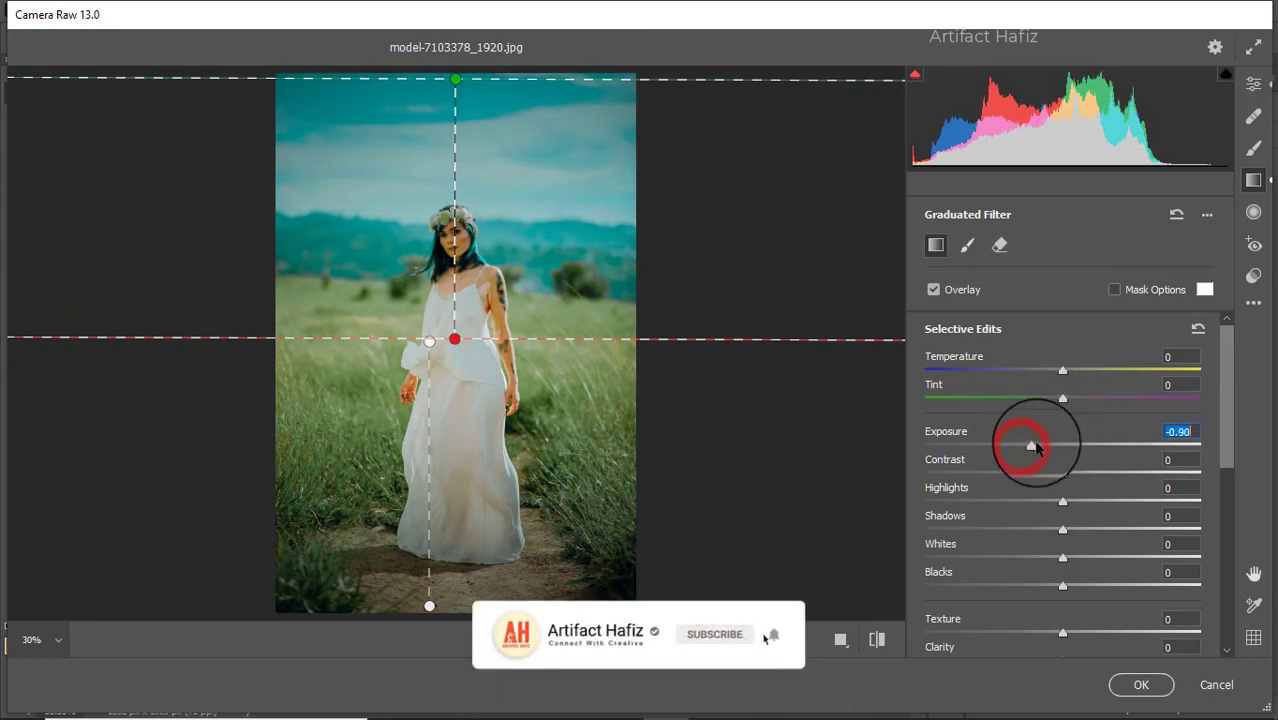
{"action": "left_click", "coordinate": [1062, 371]}
{"action": "mouse_move", "coordinate": [1049, 373]}
{"action": "left_mouse_down"}
{"action": "mouse_move", "coordinate": [1004, 372]}
{"action": "mouse_move", "coordinate": [1050, 381]}
{"action": "mouse_move", "coordinate": [1039, 378]}
{"action": "left_mouse_up"}
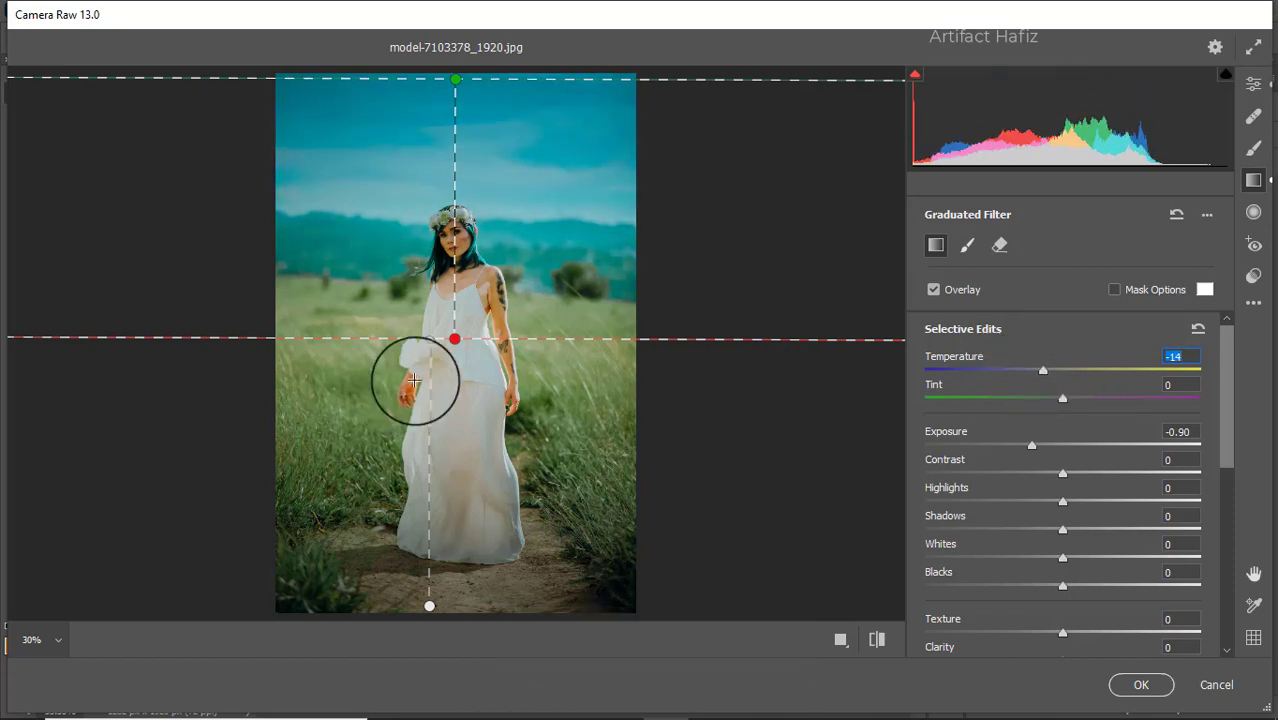
{"action": "left_click_drag", "start_coordinate": [457, 343], "coordinate": [452, 238]}
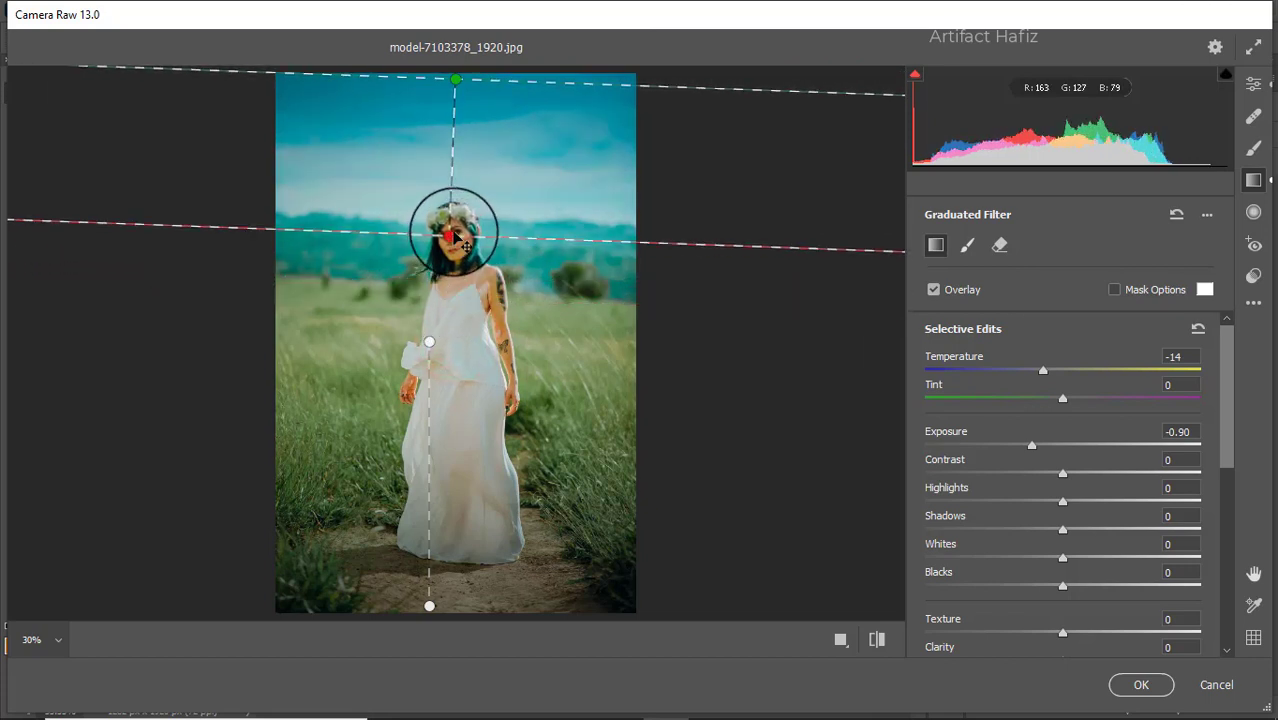
{"action": "left_click_drag", "start_coordinate": [451, 238], "coordinate": [465, 276]}
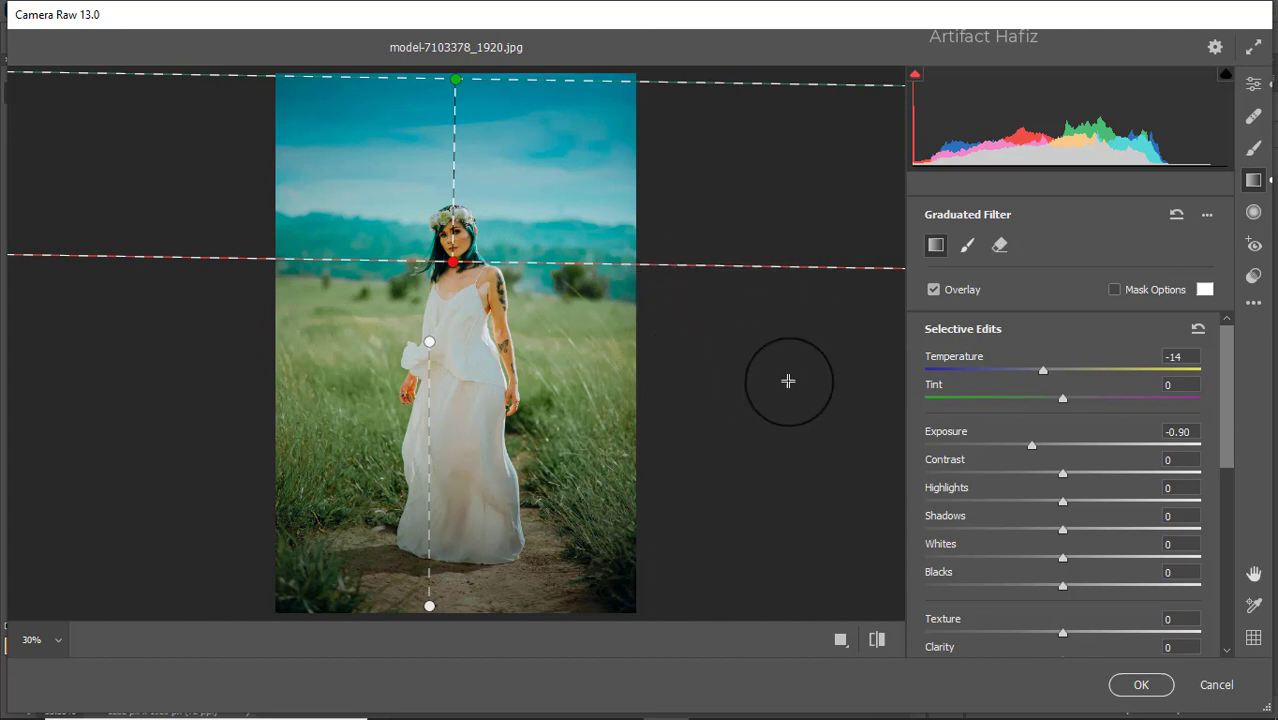
Step: Return to the general edit settings, compare before and after side by side, and apply the Camera Raw grading to the layer
{"action": "left_click", "coordinate": [1254, 85]}
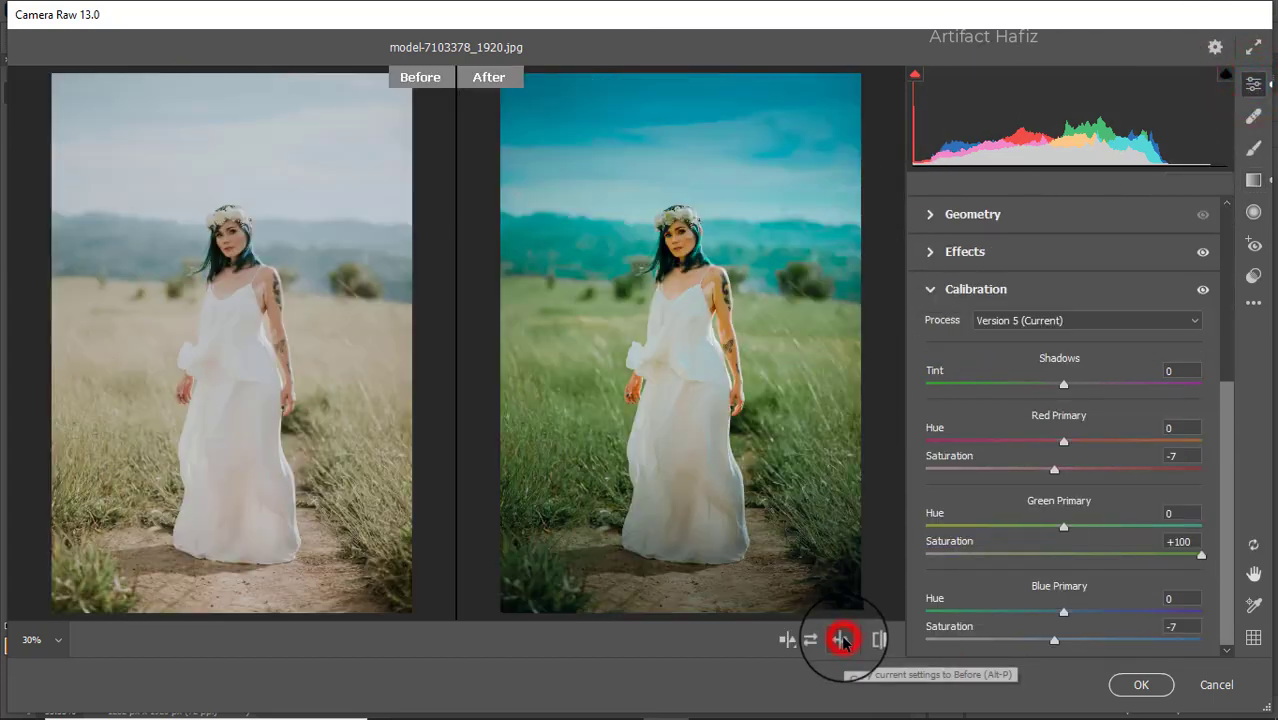
{"action": "left_click", "coordinate": [841, 640]}
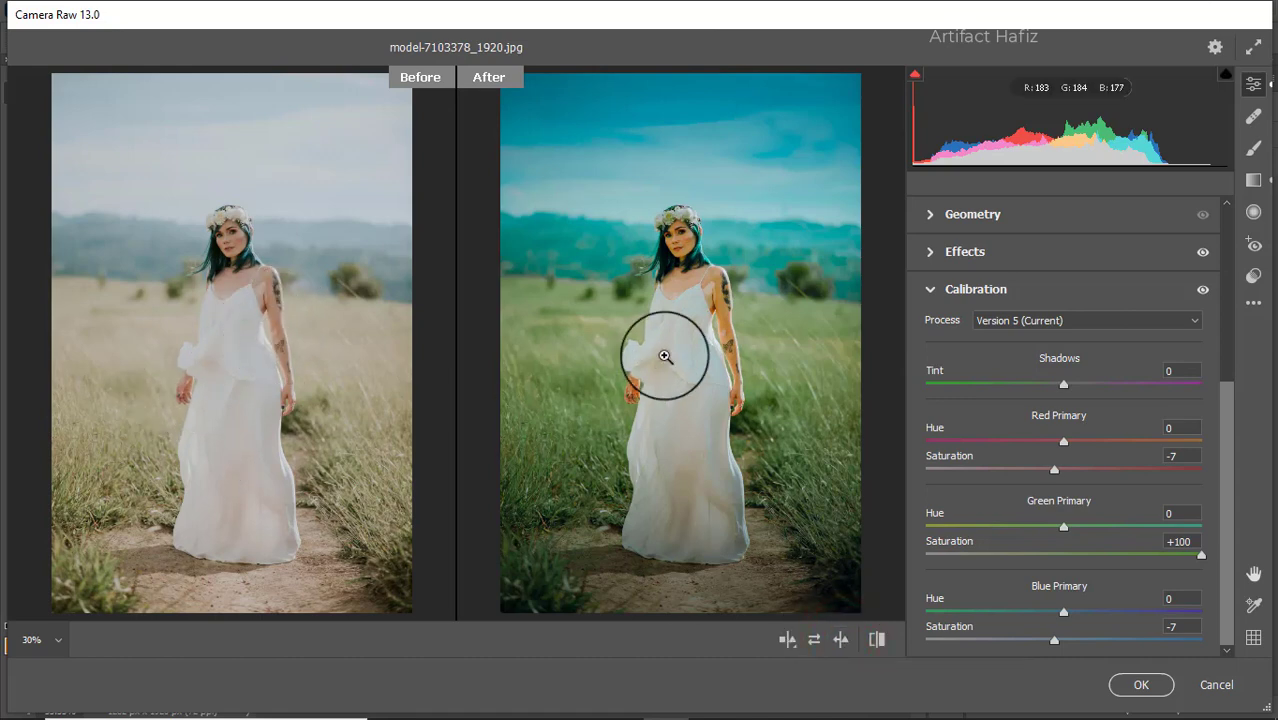
{"action": "left_click", "coordinate": [1134, 684]}
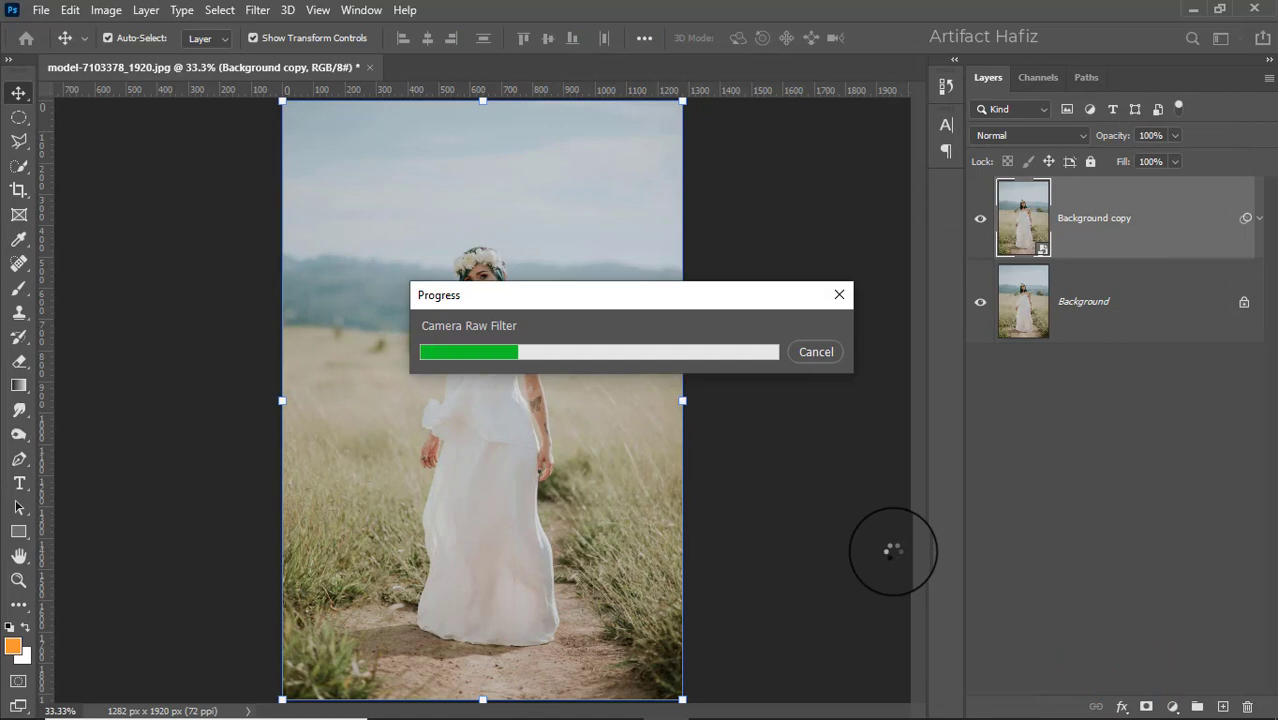
Step: Compare the graded photo with the original by hiding and showing the Background copy layer twice
{"action": "left_click", "coordinate": [979, 223]}
{"action": "left_click", "coordinate": [979, 223]}
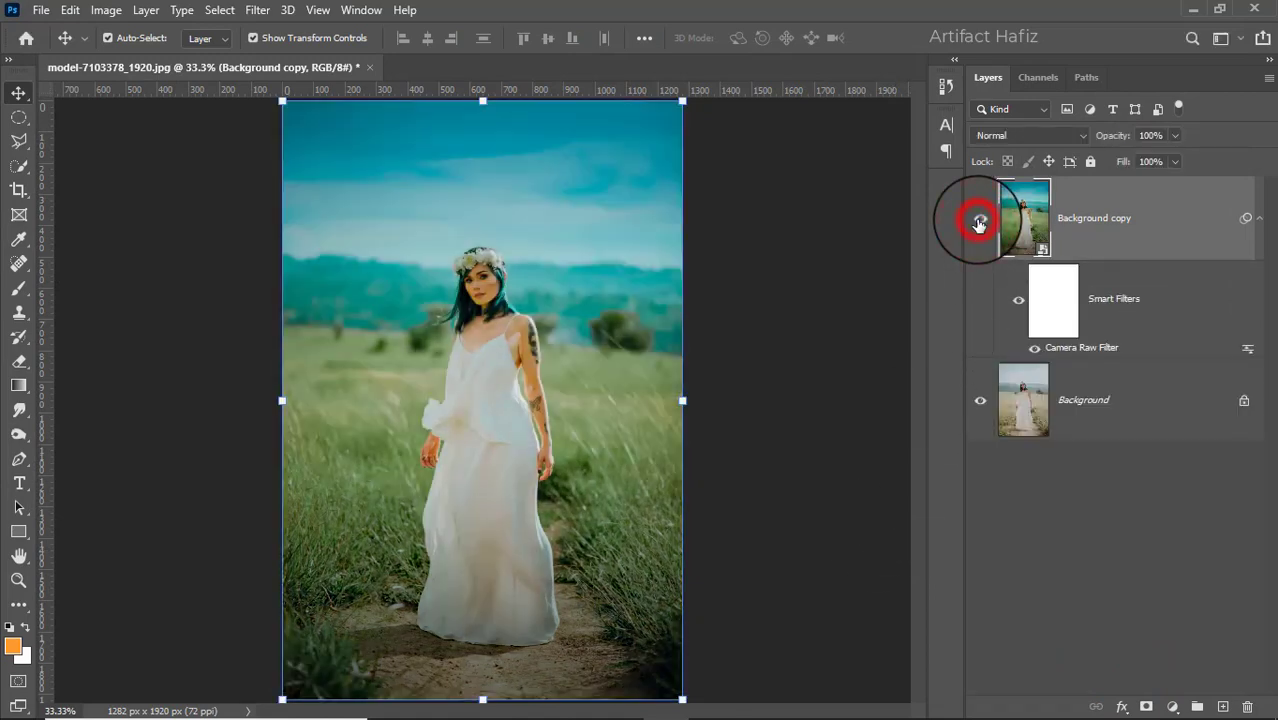
{"action": "left_click", "coordinate": [979, 223]}
{"action": "left_click", "coordinate": [979, 223]}
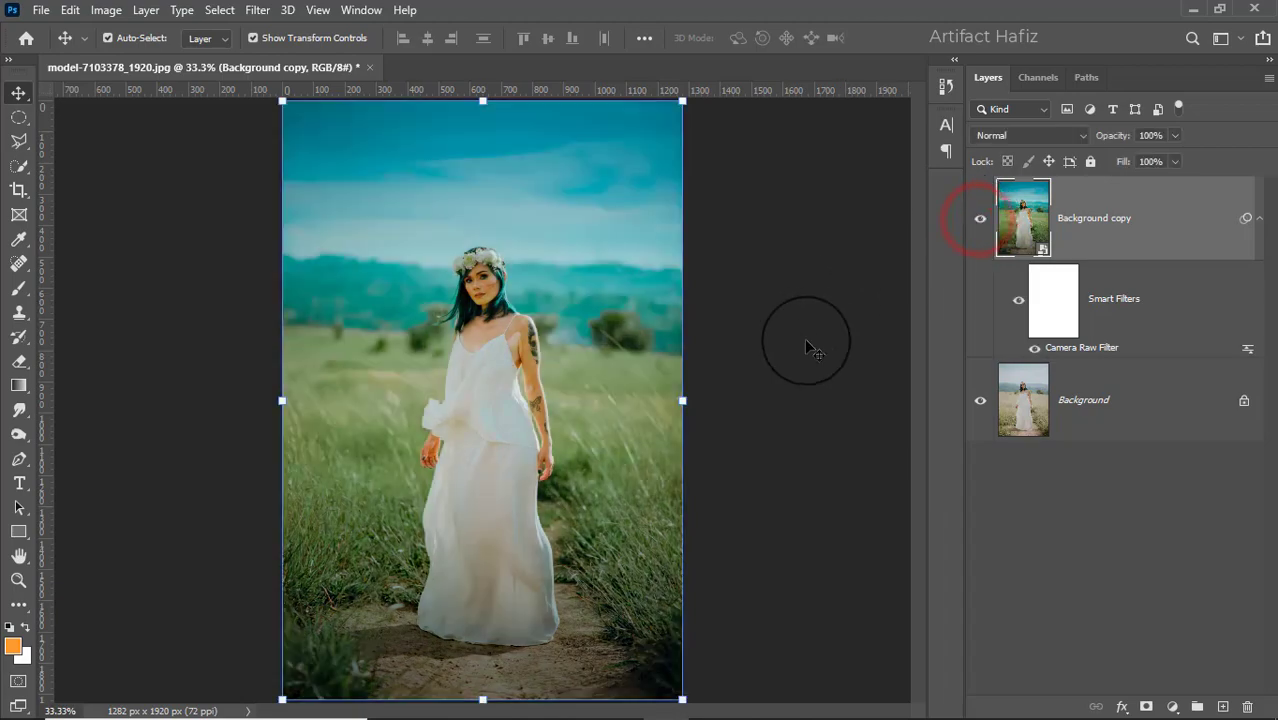